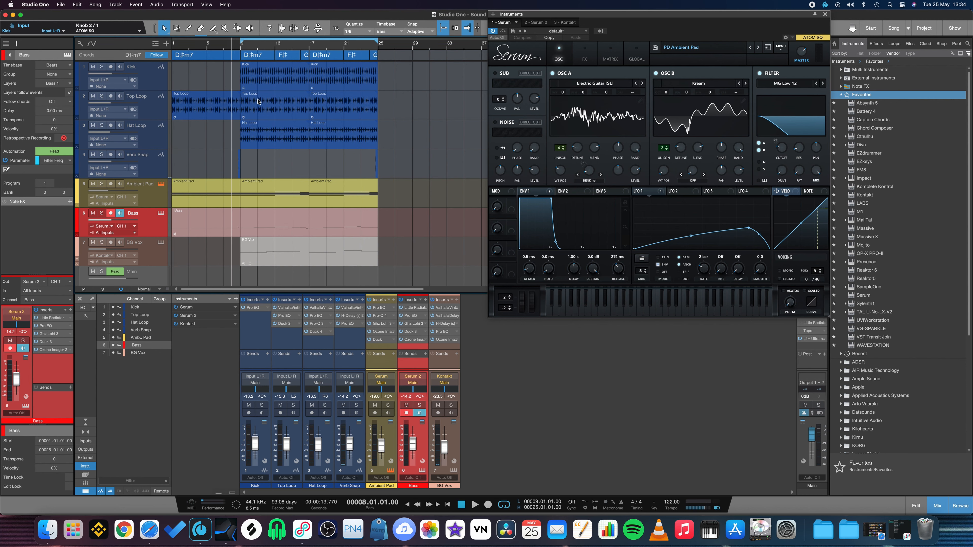
Open the Ambient Pad part's notes in the editor and zoom in on the arrangement while the song plays.
key(space)
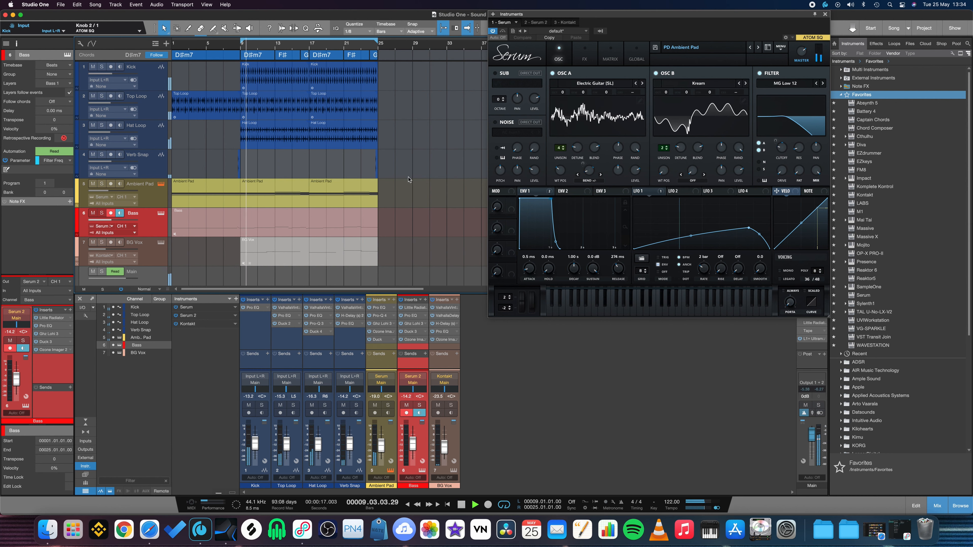
double_click(271, 199)
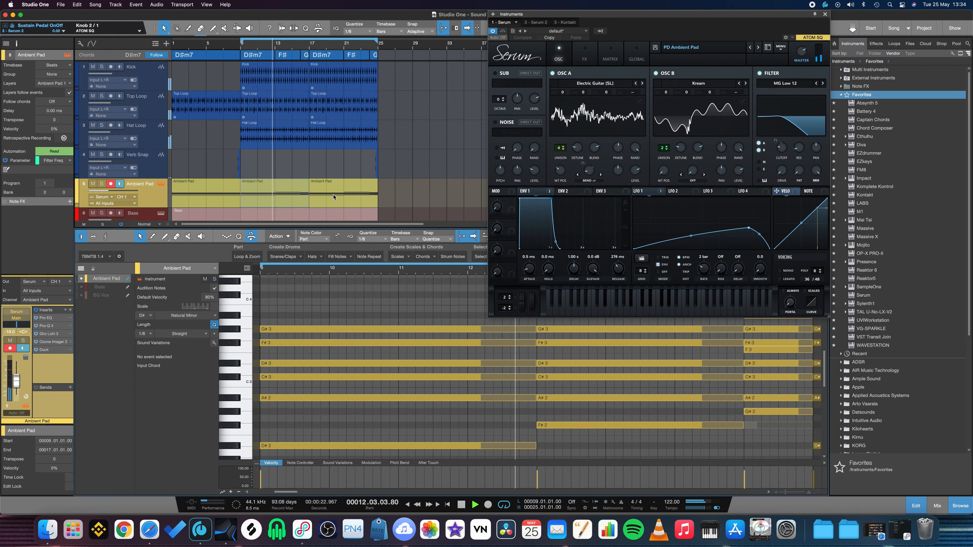
click(825, 14)
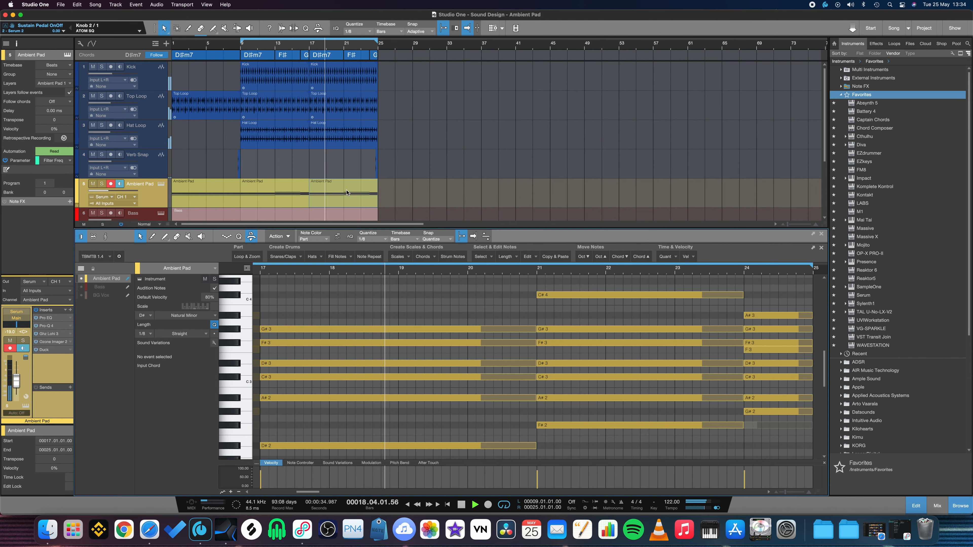
drag(296, 43, 501, 62)
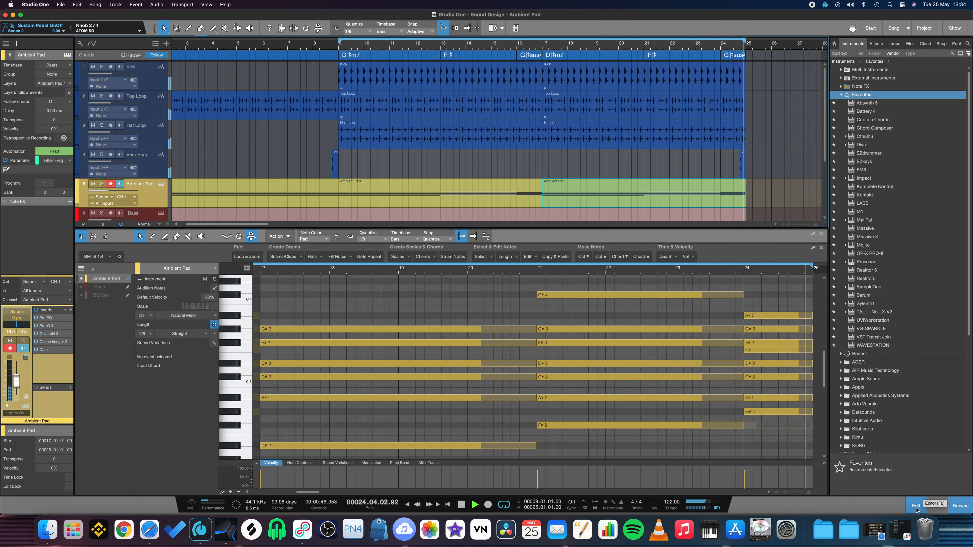
key(space)
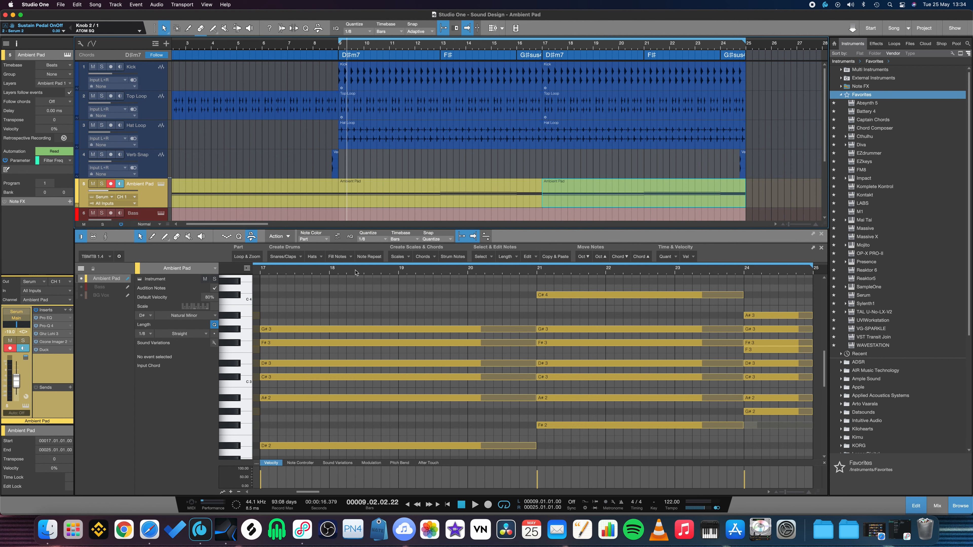
Open the Ambient Pad's Serum instrument, switch off oscillator B and look through oscillator A's wavetable categories.
click(161, 184)
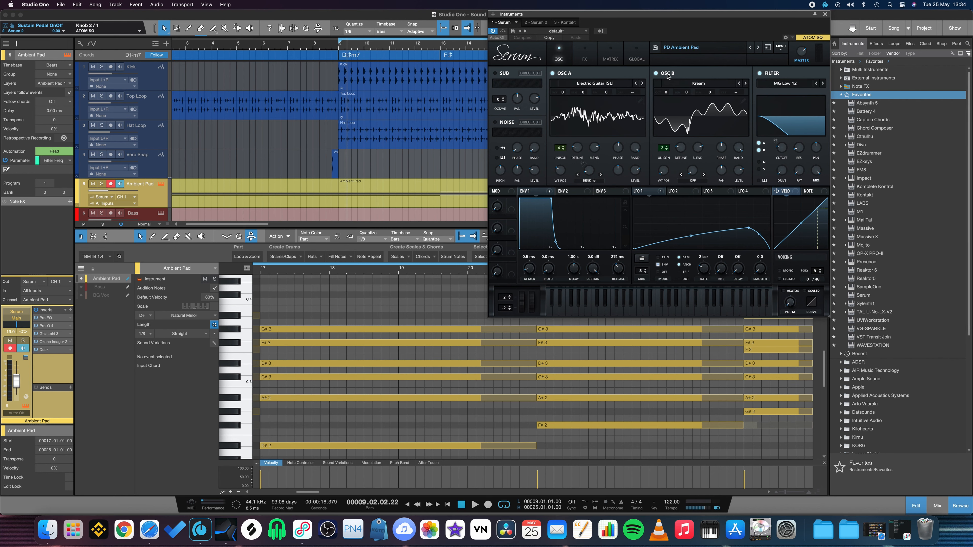
click(656, 72)
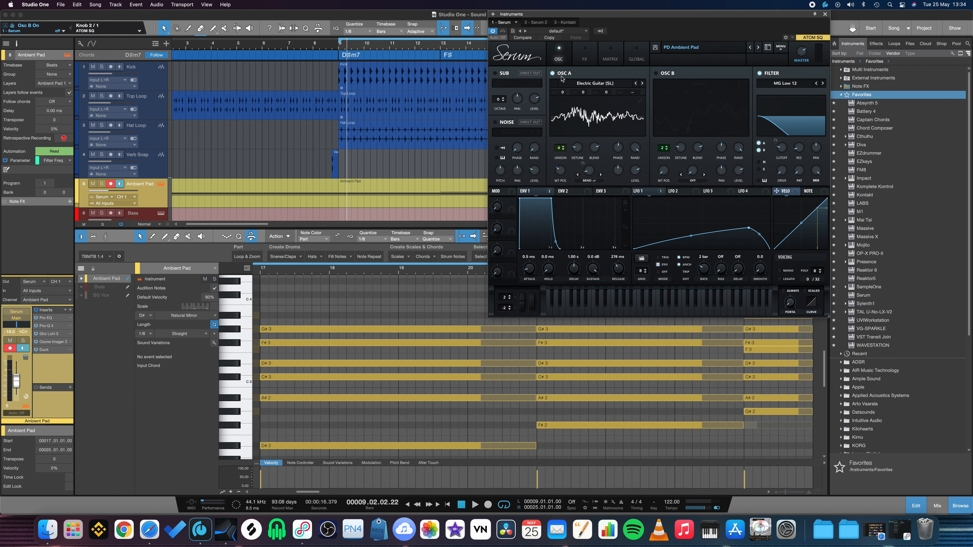
click(597, 85)
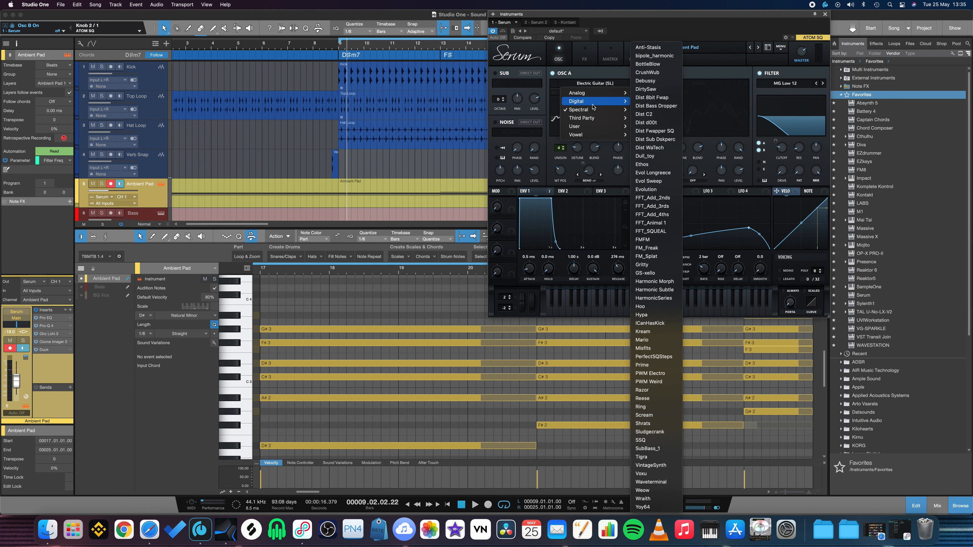
mouse_move(586, 110)
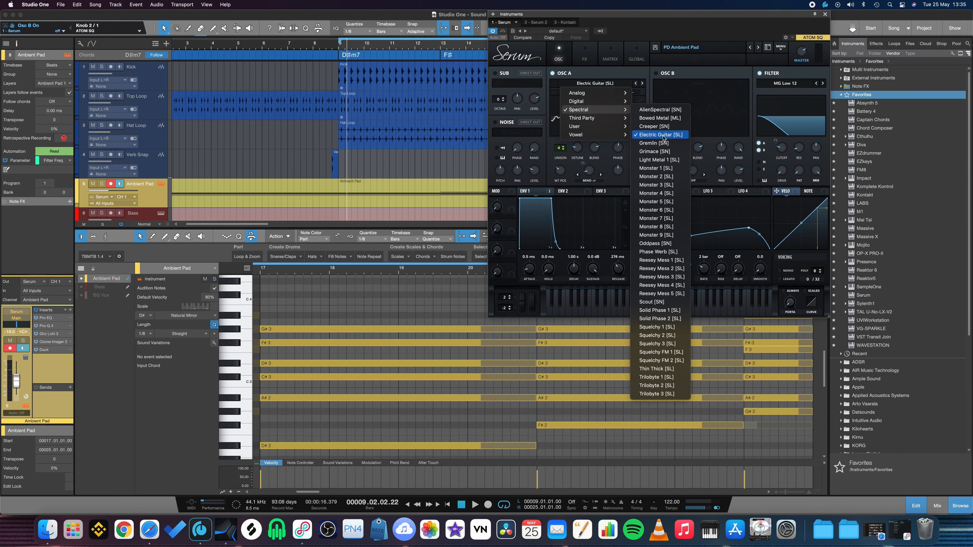
click(647, 70)
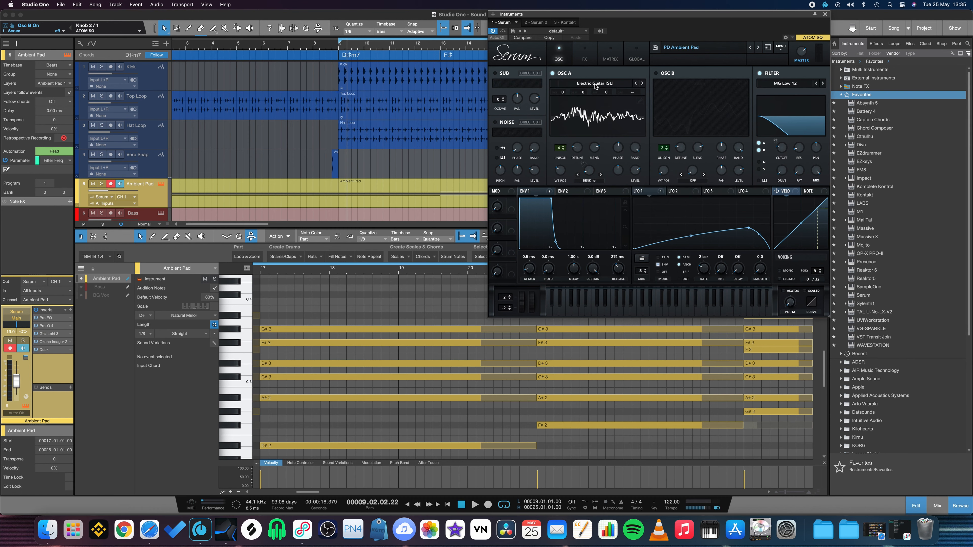
Check oscillator A's unison and detune, and solo the Ambient Pad track to hear that oscillator alone.
click(561, 149)
mouse_move(576, 151)
mouse_down()
mouse_move(580, 134)
mouse_move(580, 157)
mouse_up()
key(s)
key(space)
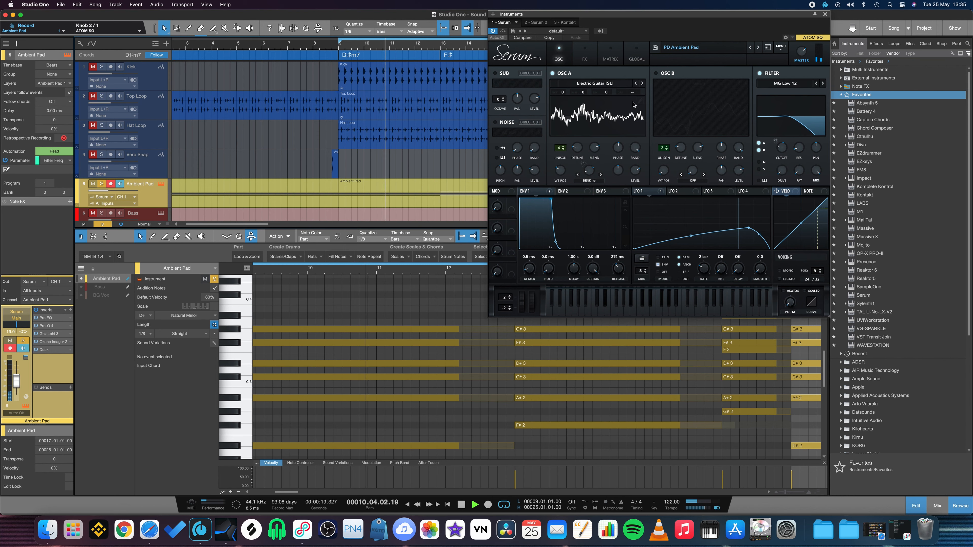
Switch off oscillator A, turn on oscillator B and keep Kream from the Digital category as its wavetable.
click(553, 74)
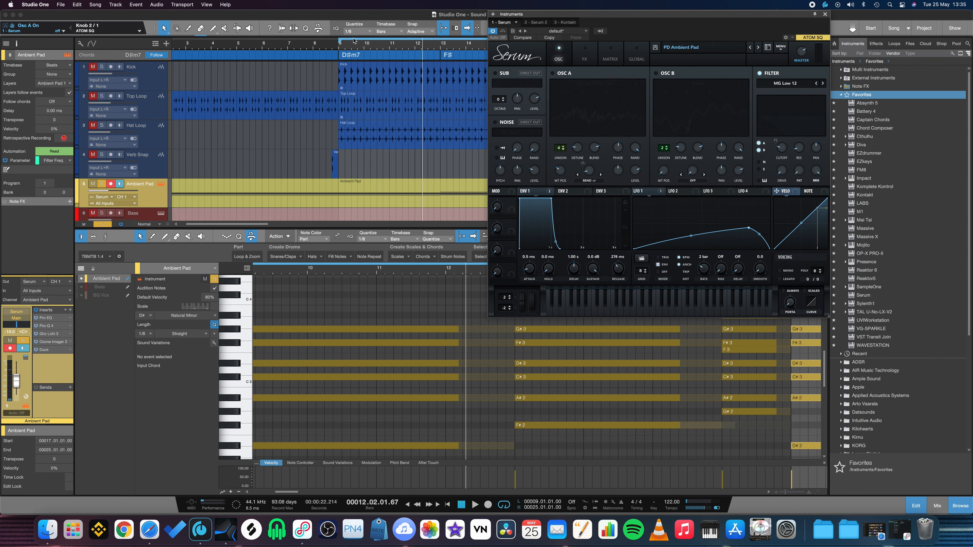
key(space)
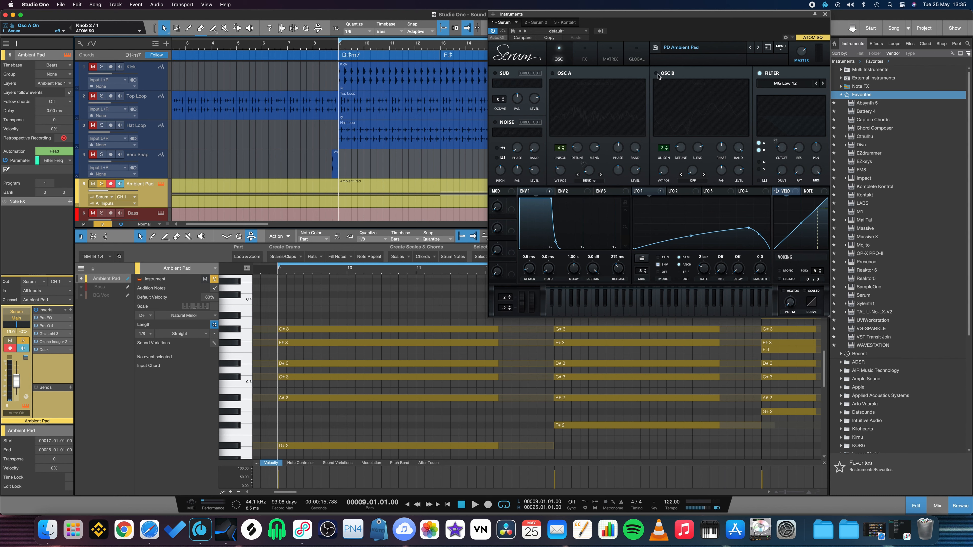
click(657, 73)
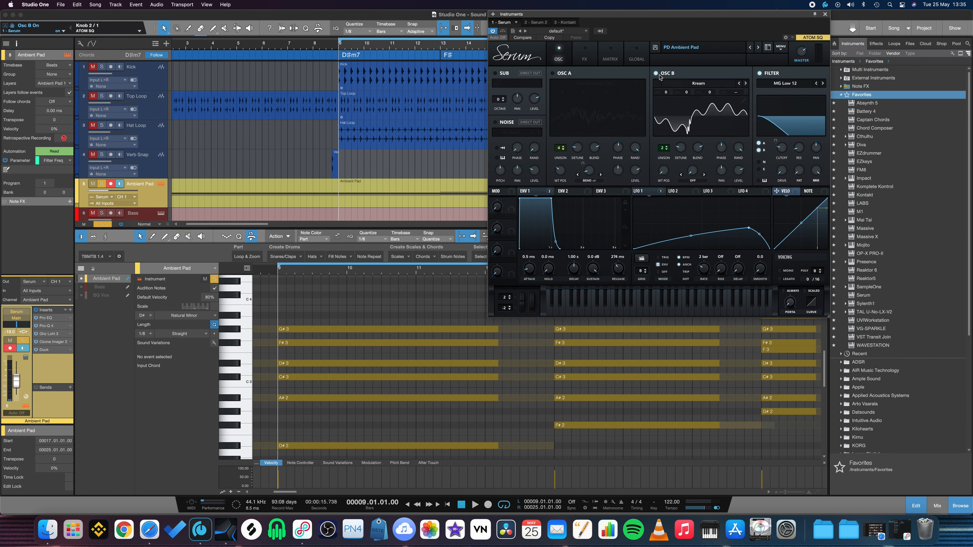
click(703, 84)
mouse_move(688, 102)
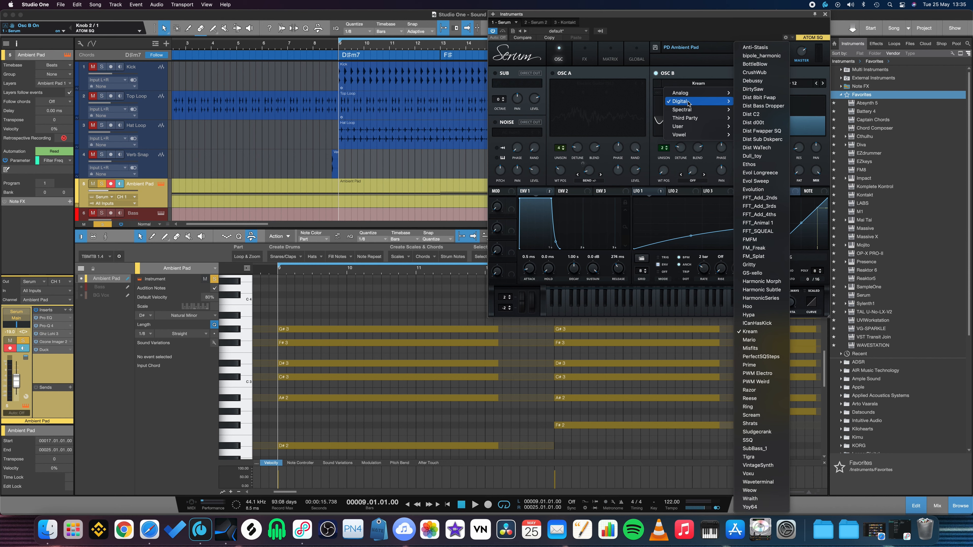
click(765, 332)
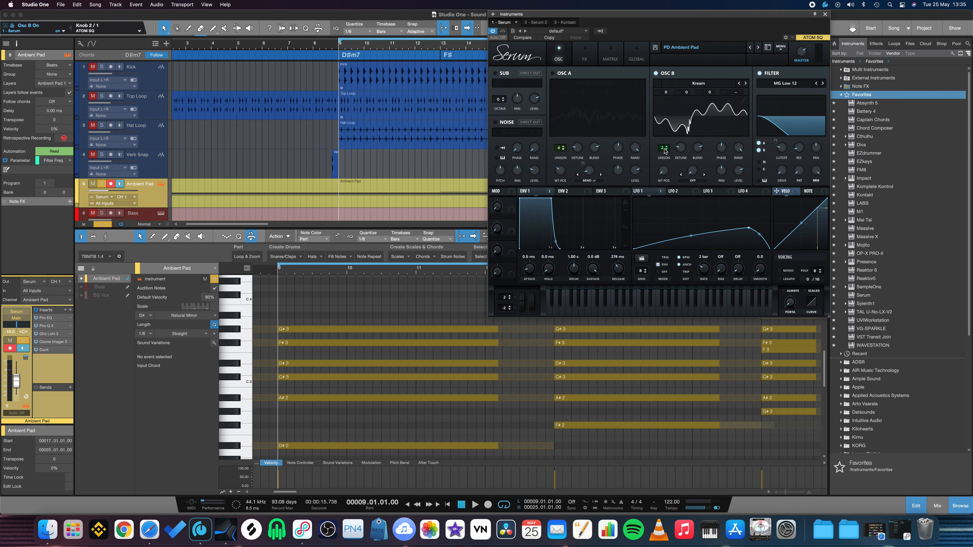
Check oscillator B's unison detune and play the pad with only oscillator B active.
click(681, 149)
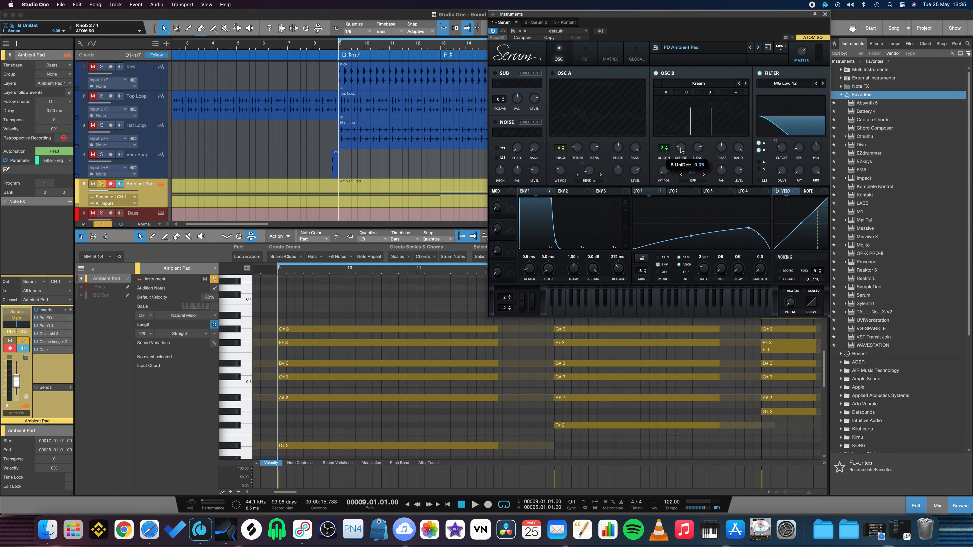
mouse_move(681, 150)
mouse_down()
mouse_move(682, 128)
mouse_move(686, 154)
mouse_up()
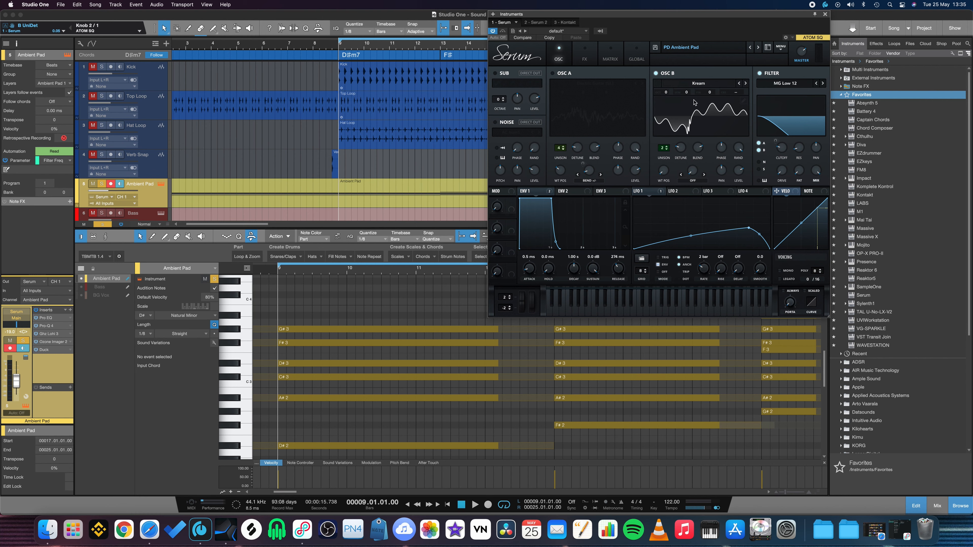
key(space)
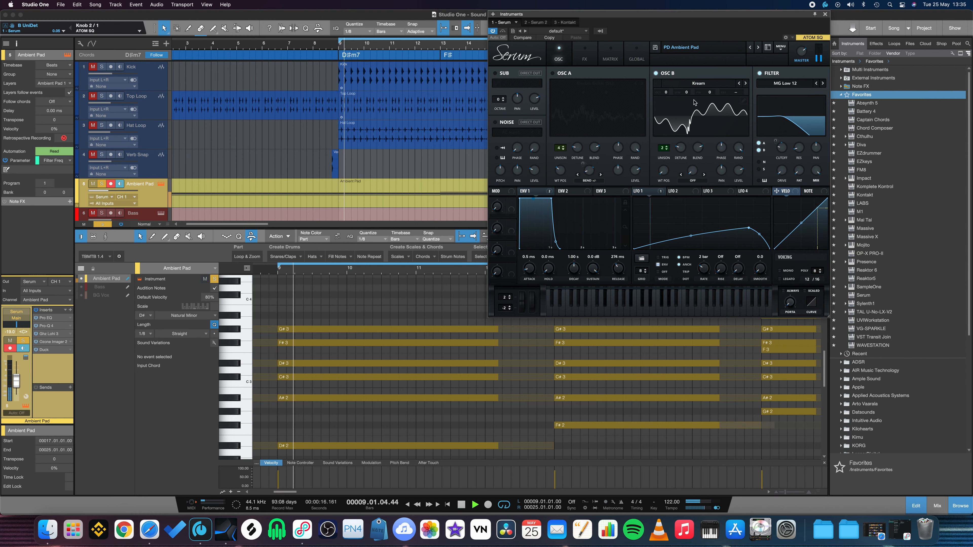
During playback, audition oscillator A alone and compare it with oscillators A and B together.
click(656, 73)
click(552, 73)
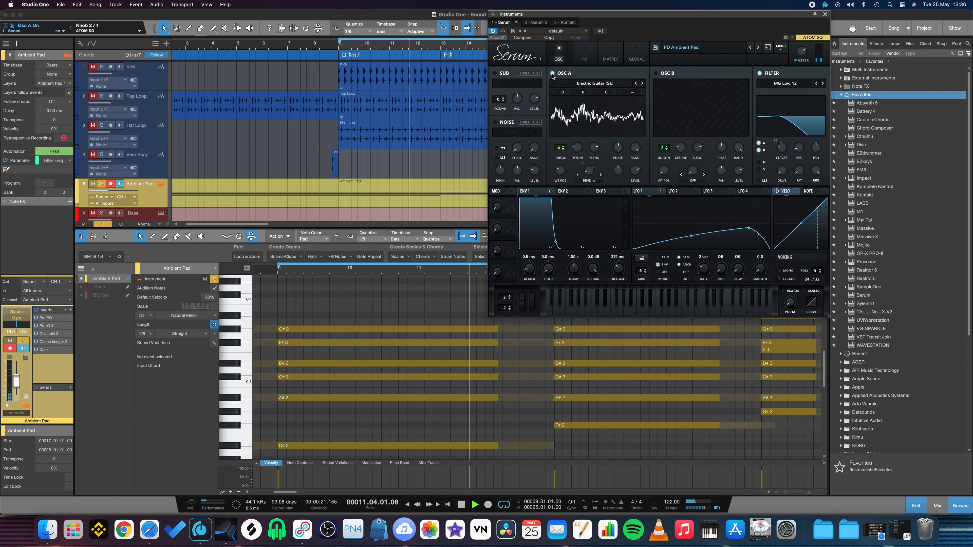
click(656, 73)
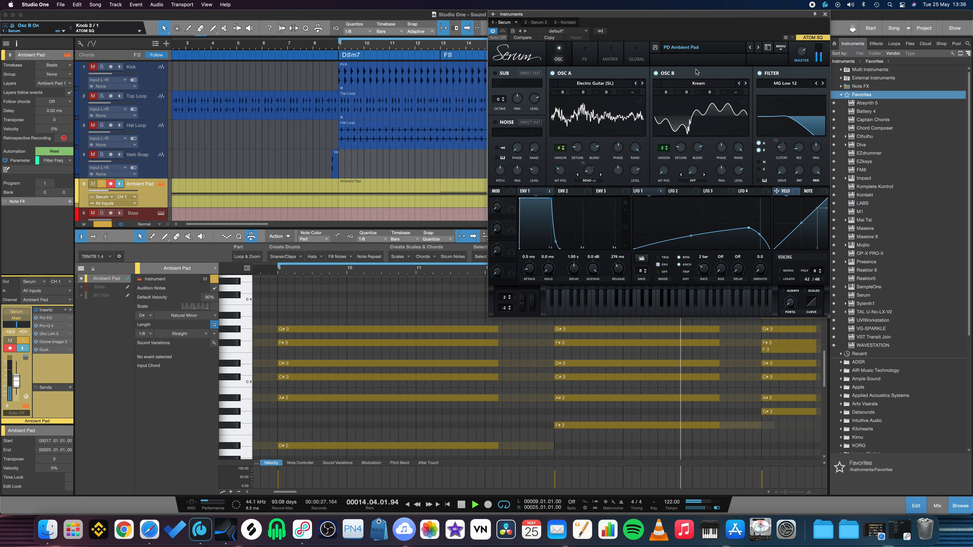
Switch off oscillator B and examine oscillator A's wavetable position and the filter's cutoff.
click(656, 74)
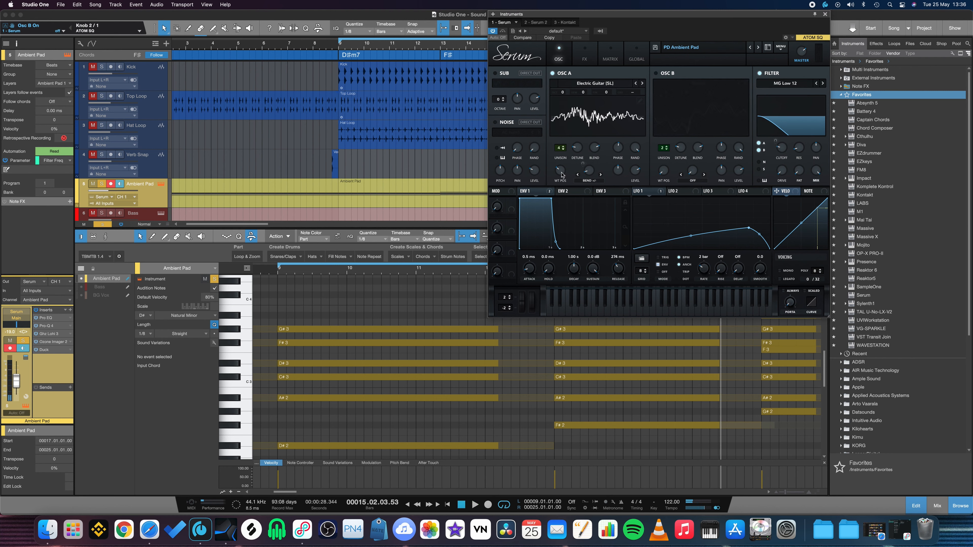
mouse_move(563, 175)
drag(562, 173, 561, 173)
click(760, 73)
click(760, 73)
mouse_move(784, 150)
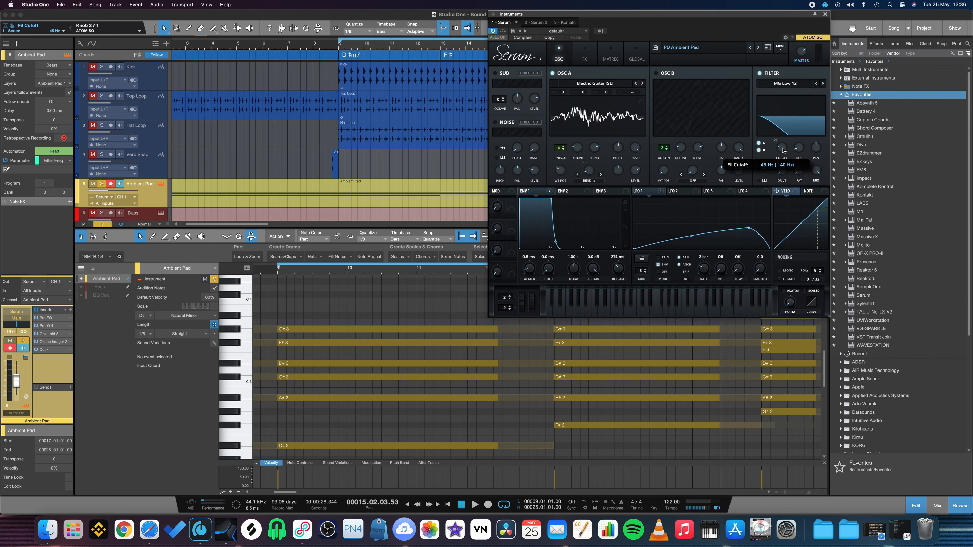
Switch oscillator B back on and audition both oscillators through the MG Low 12 filter.
key(space)
click(657, 74)
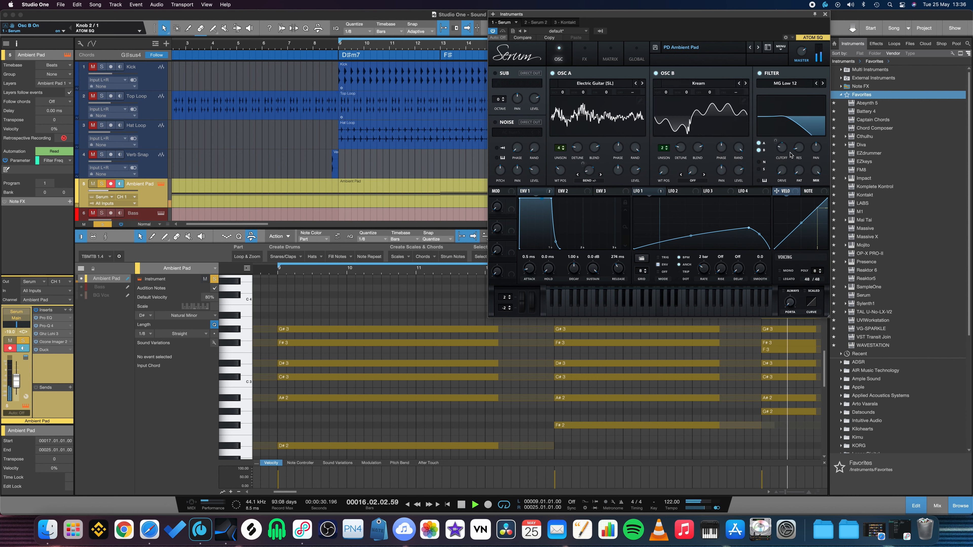
mouse_move(790, 155)
mouse_down()
mouse_move(787, 123)
mouse_move(788, 155)
mouse_up()
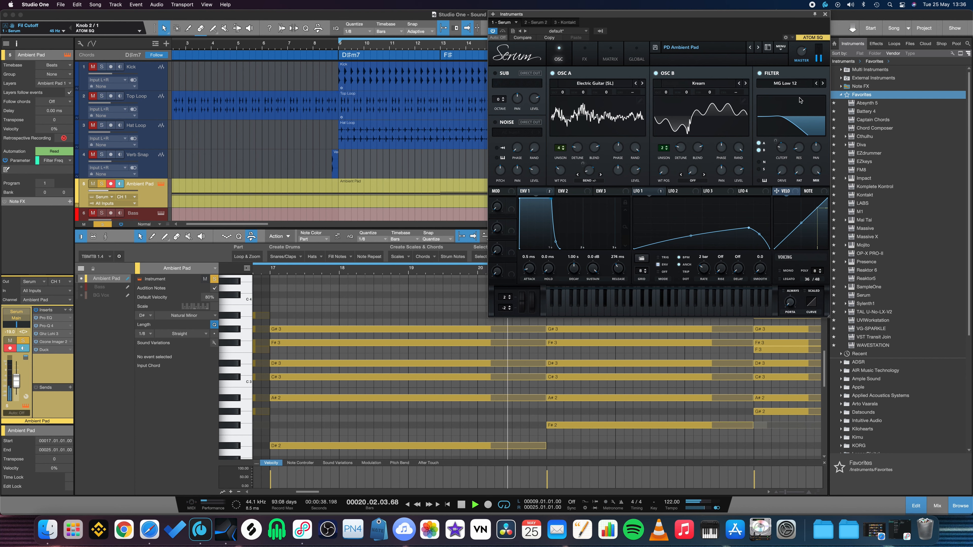
key(space)
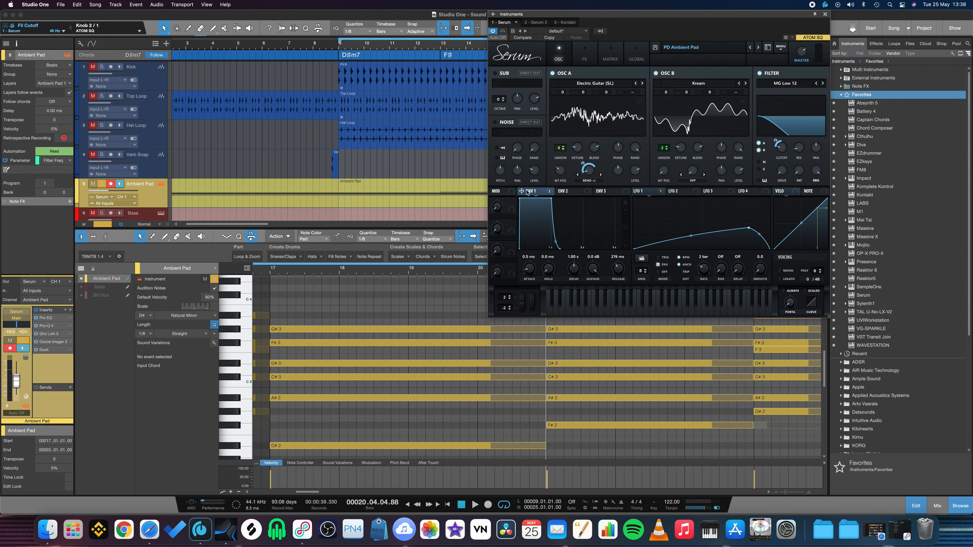
Audition oscillator A's warp with the Env 1 modulation at about -2, and set the amount to about 61.
mouse_move(588, 168)
drag(586, 166, 582, 168)
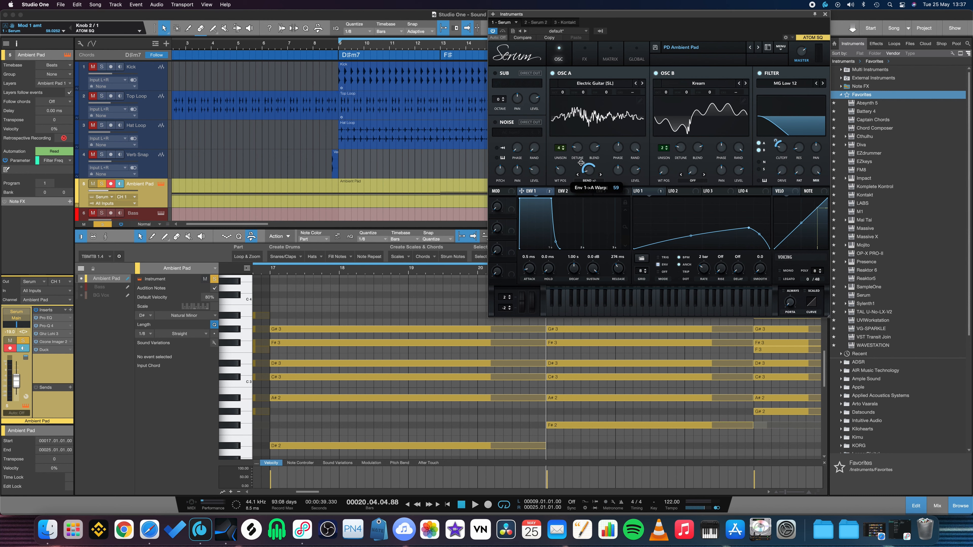
drag(581, 163, 579, 188)
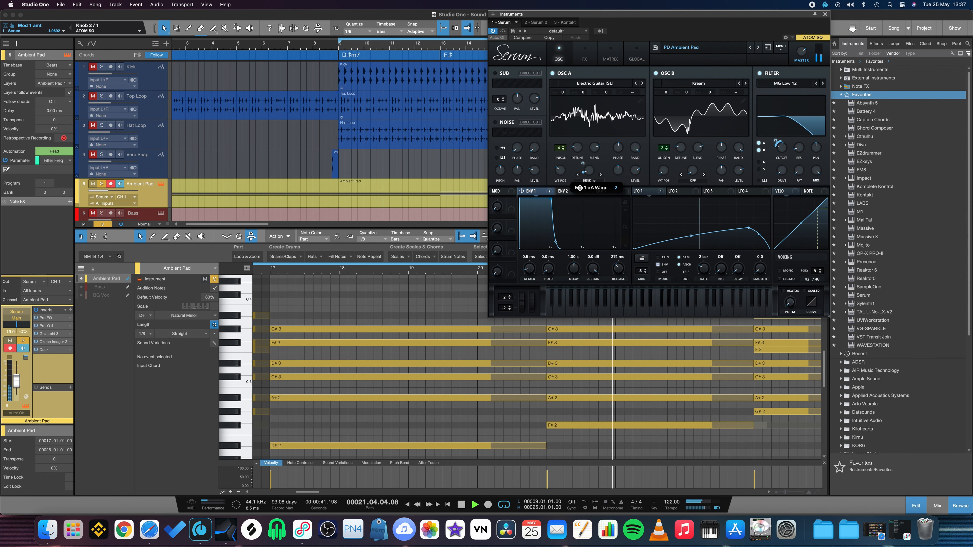
key(space)
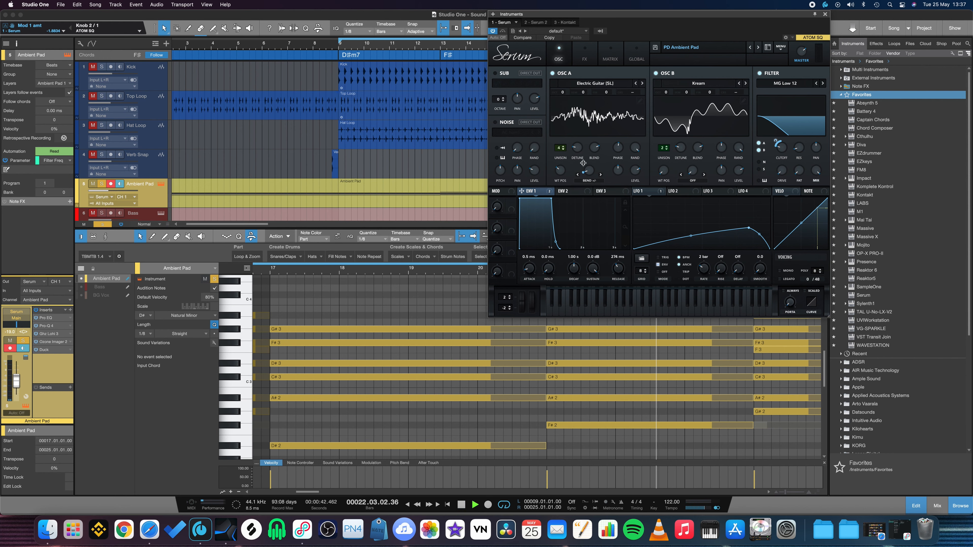
key(space)
drag(583, 163, 584, 140)
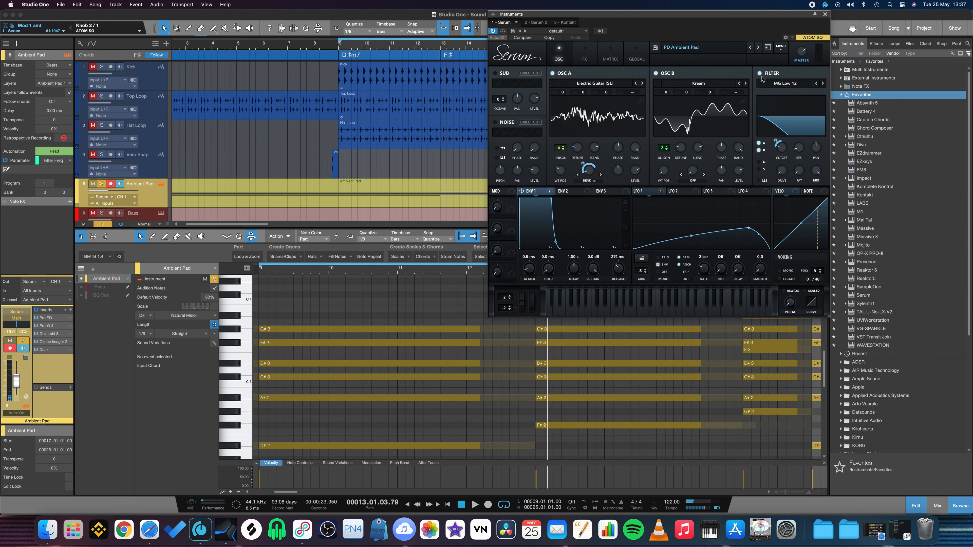
Audition different Env 1 modulation amounts on the filter cutoff and leave it at about 35.
click(778, 143)
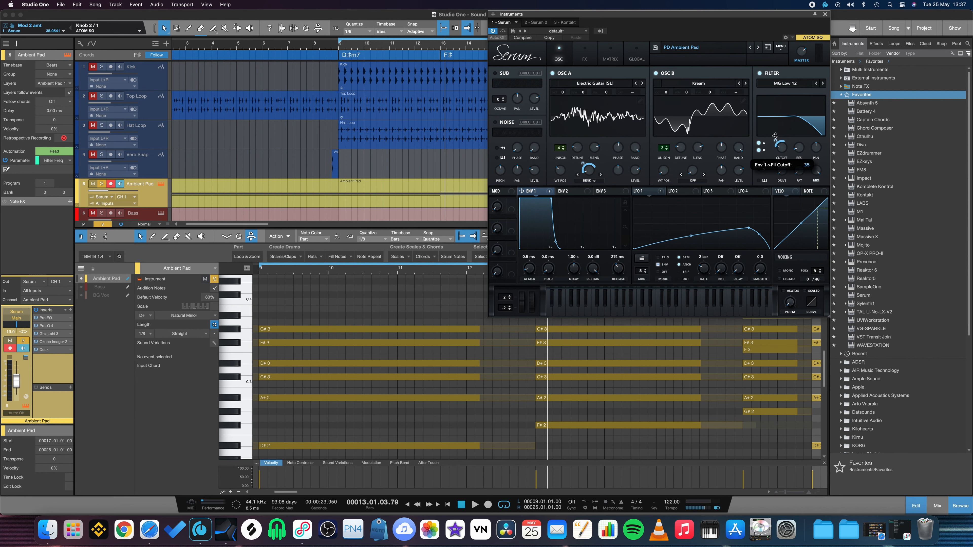
drag(775, 136, 786, 132)
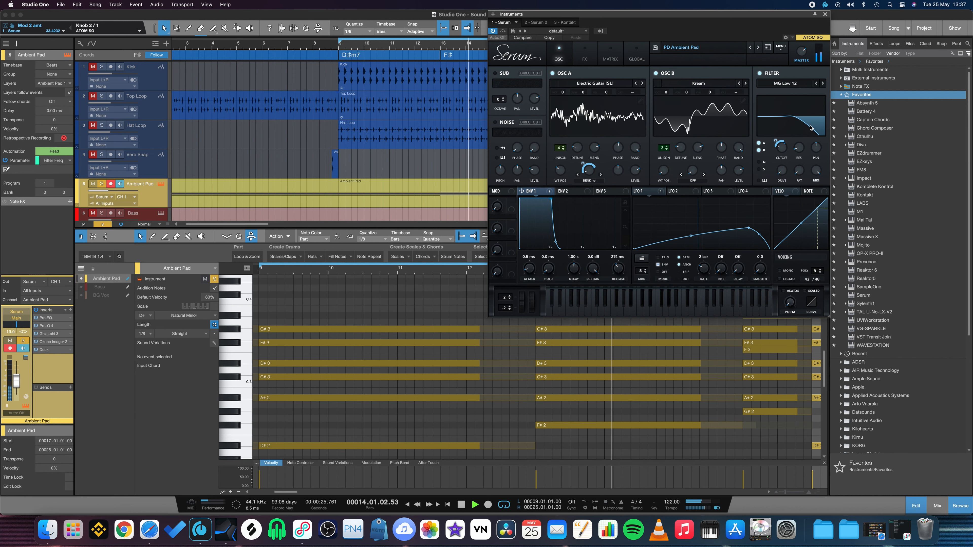
drag(776, 141, 775, 138)
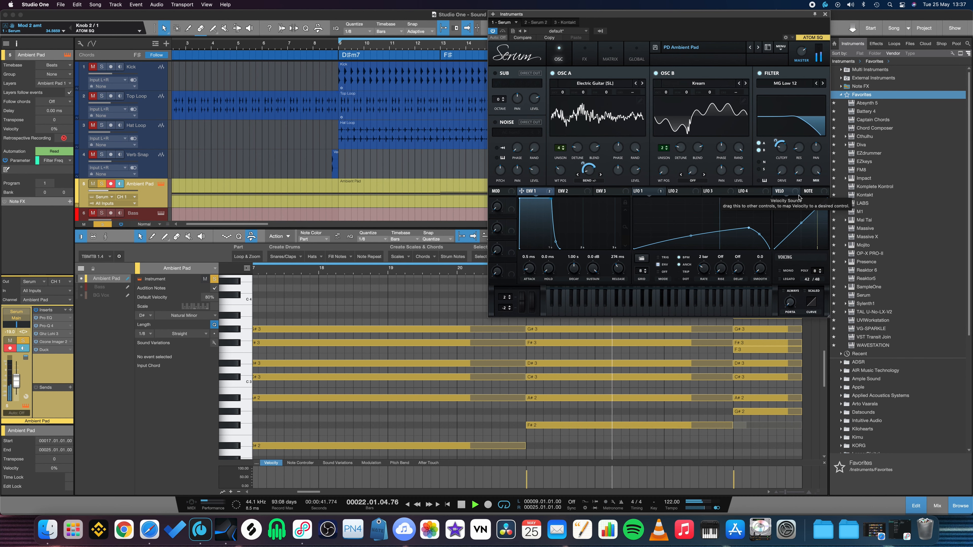
drag(776, 142, 776, 146)
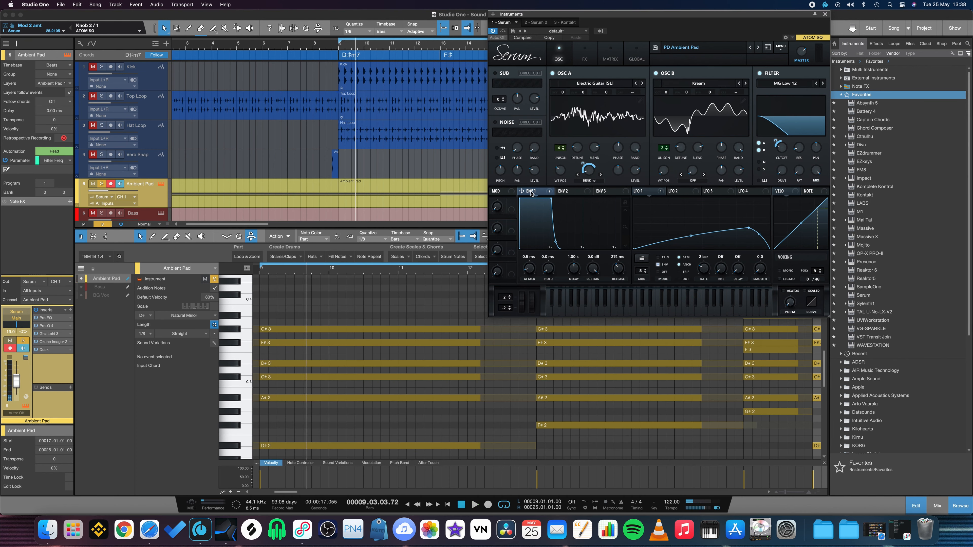
Compare LFO 1's curve, mode and rate with the default LFO 2, ending on LFO 1.
click(640, 192)
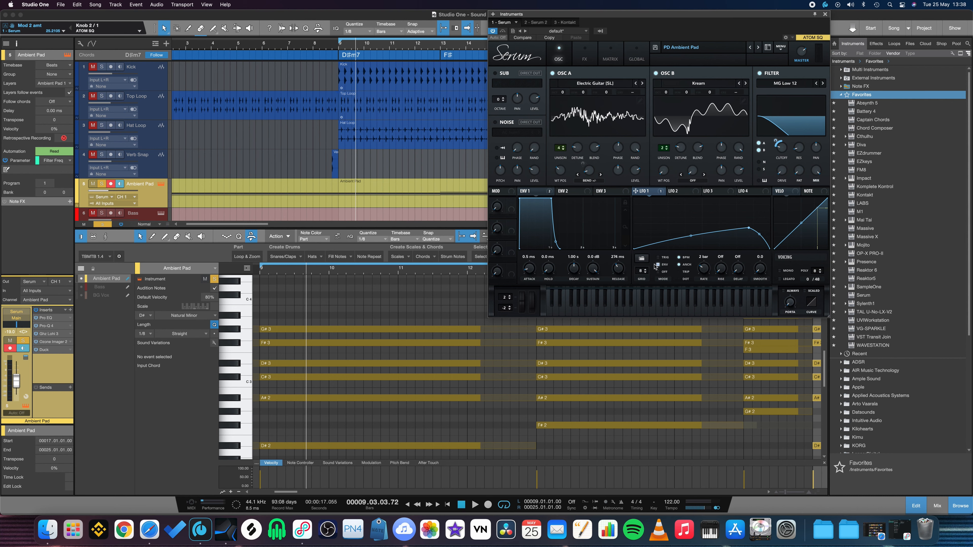
click(658, 257)
click(678, 193)
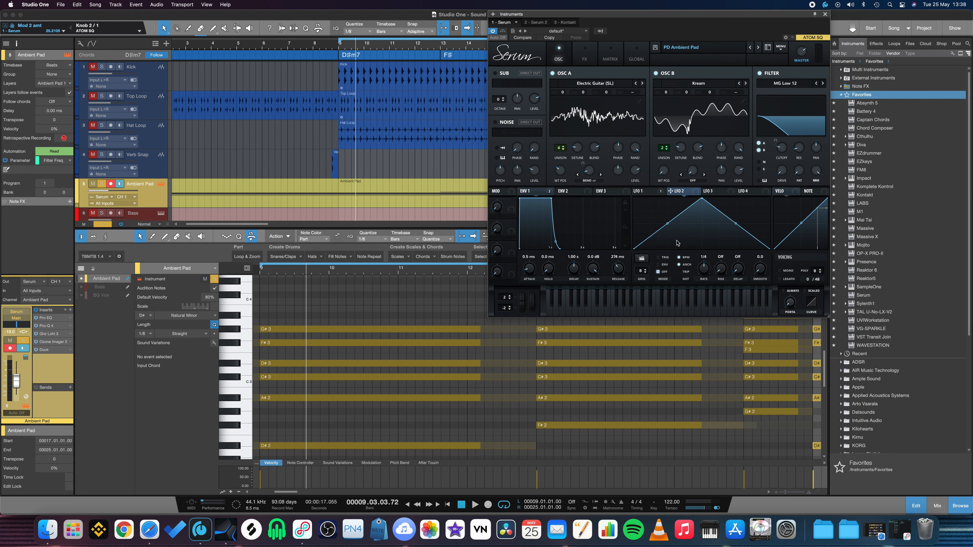
click(644, 193)
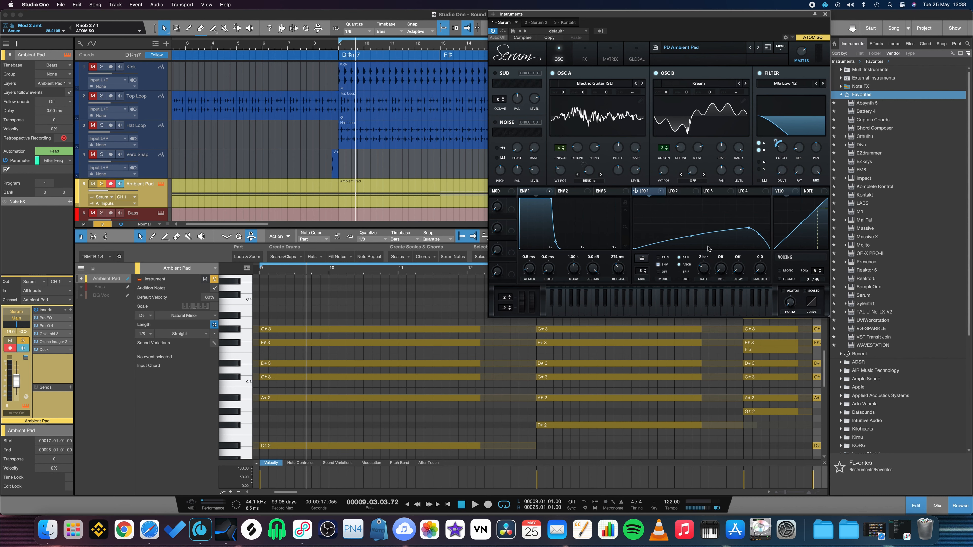
click(678, 192)
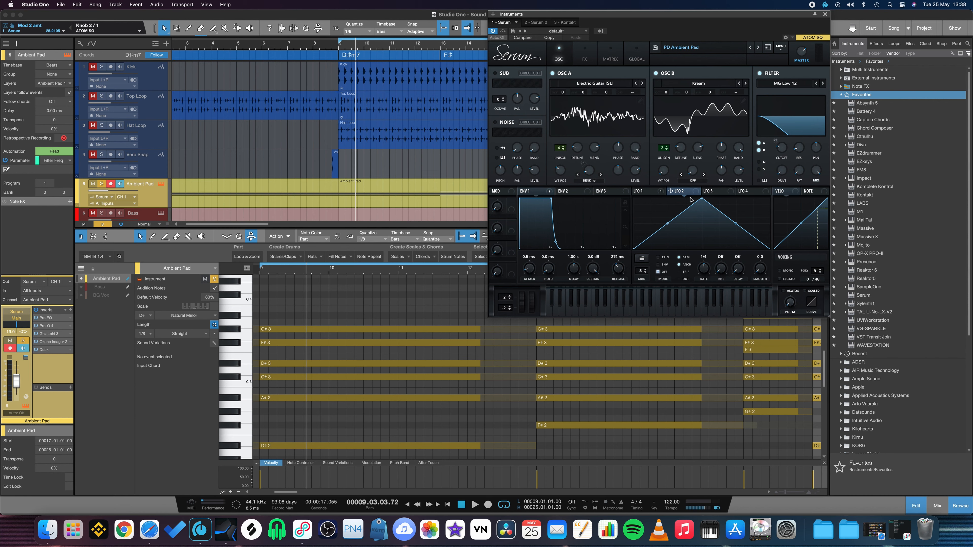
click(651, 195)
mouse_move(750, 229)
mouse_down()
mouse_move(702, 197)
mouse_move(750, 233)
mouse_up()
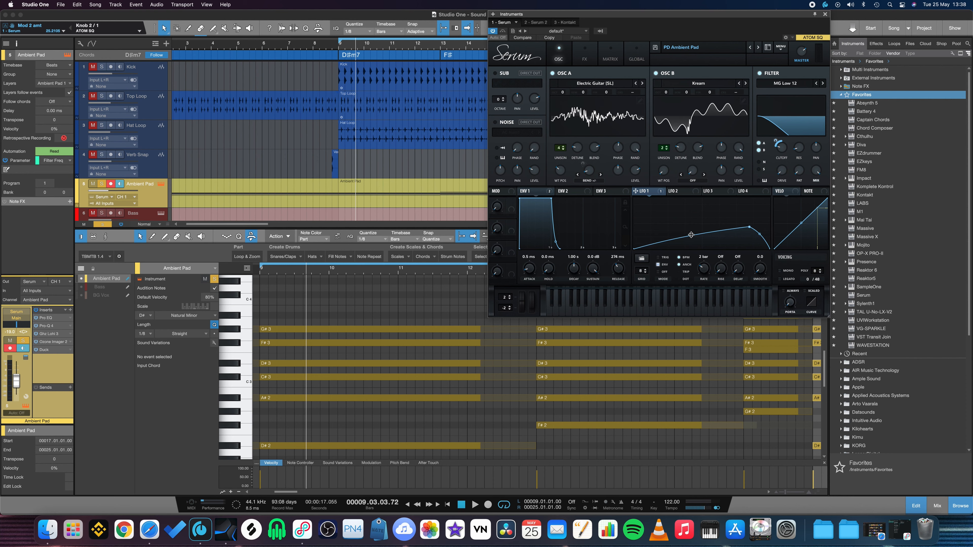
click(682, 193)
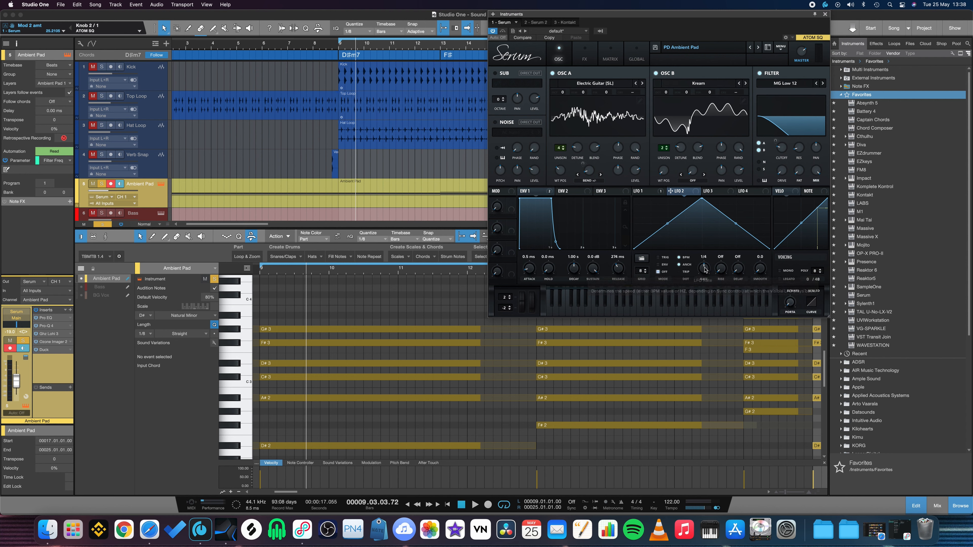
click(647, 192)
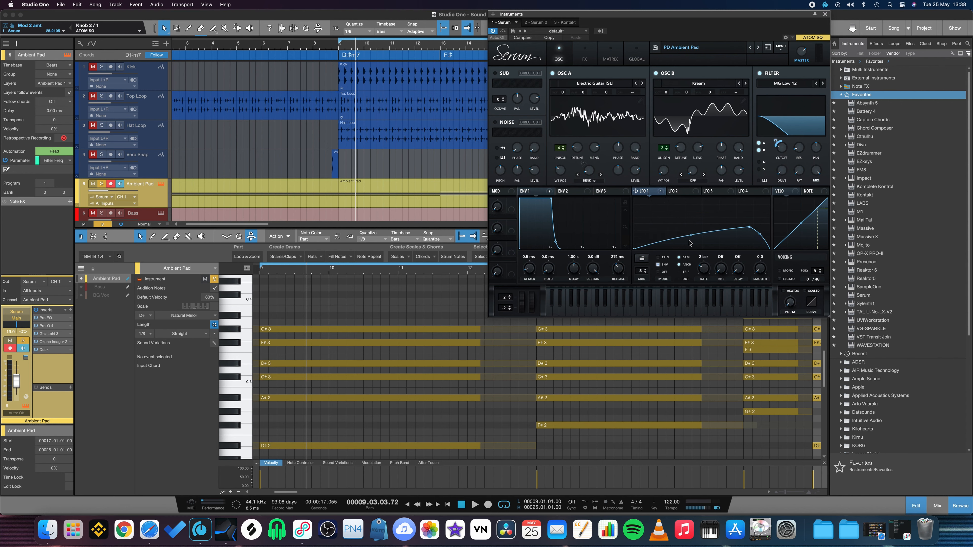
Audition LFO 1 at rates of 1/4 and 1/16, and switch its mode to Trig.
drag(706, 278, 709, 258)
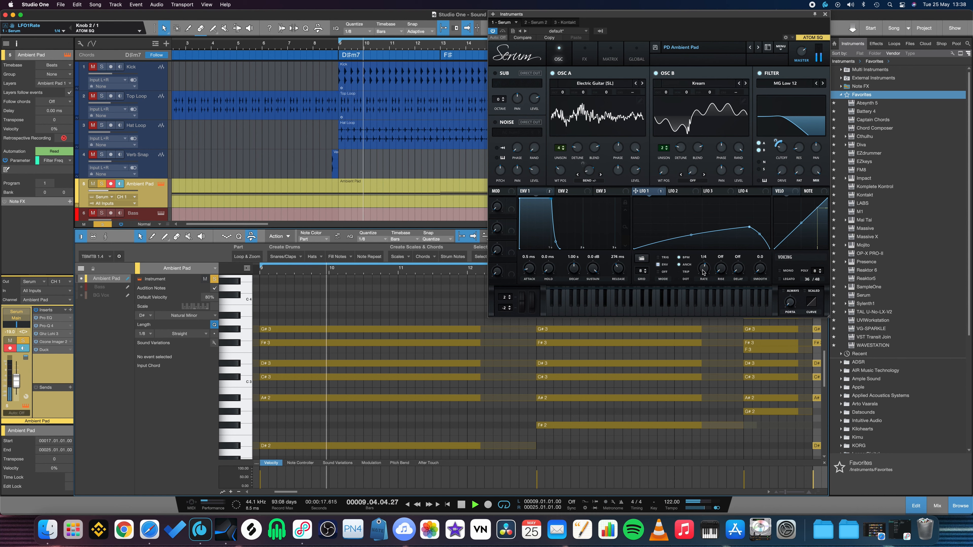
drag(708, 267, 705, 265)
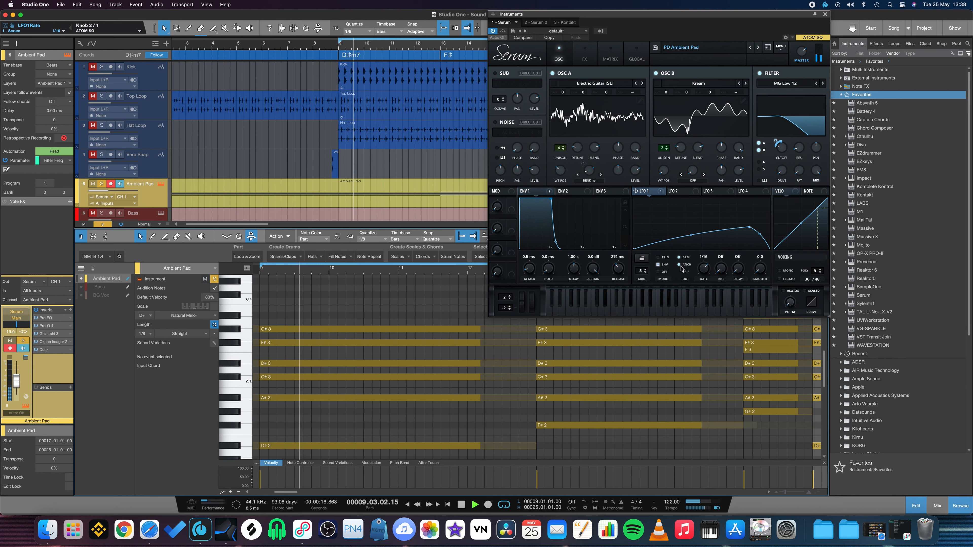
click(659, 258)
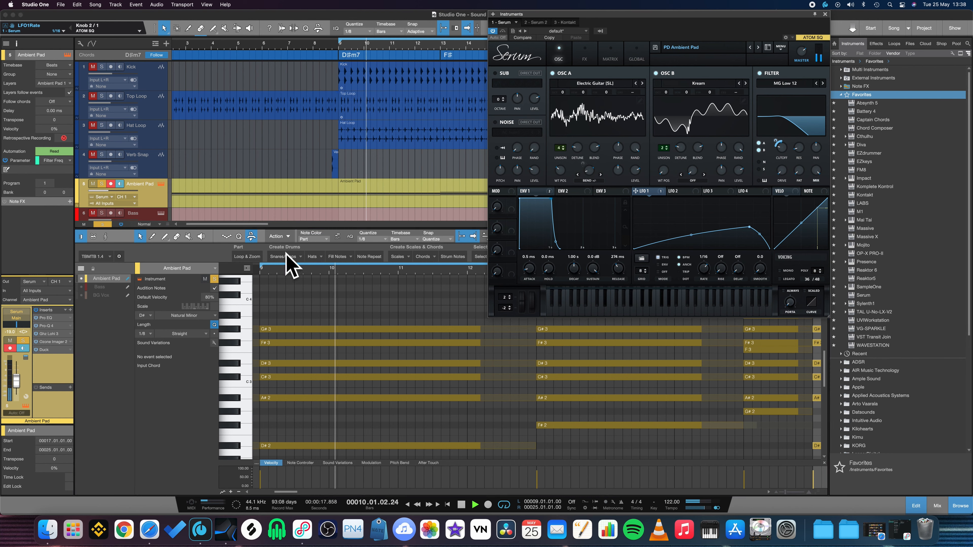
click(261, 271)
Audition LFO 1 at rates of 1/4 and bar, return it to 2 bar in Env mode, and stop playback.
drag(703, 272, 705, 276)
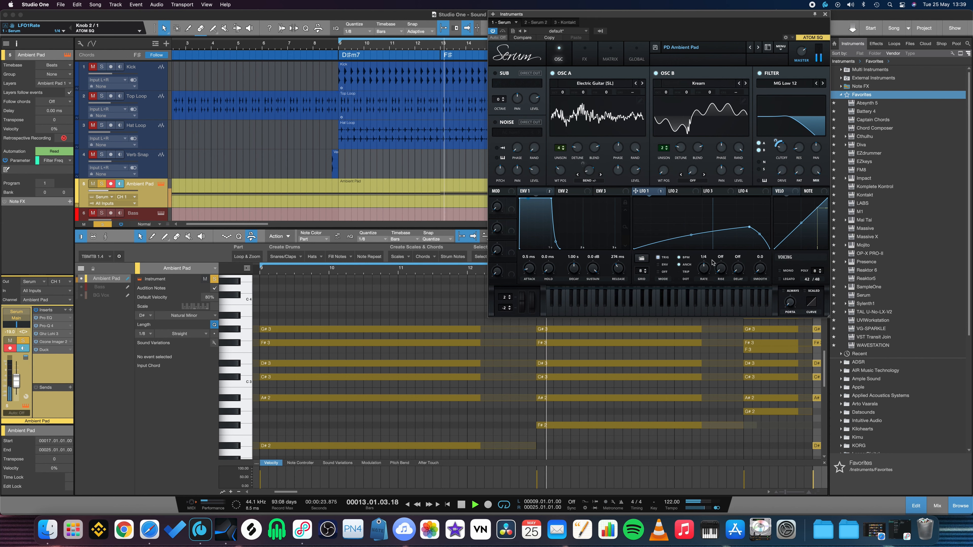
drag(705, 273, 707, 275)
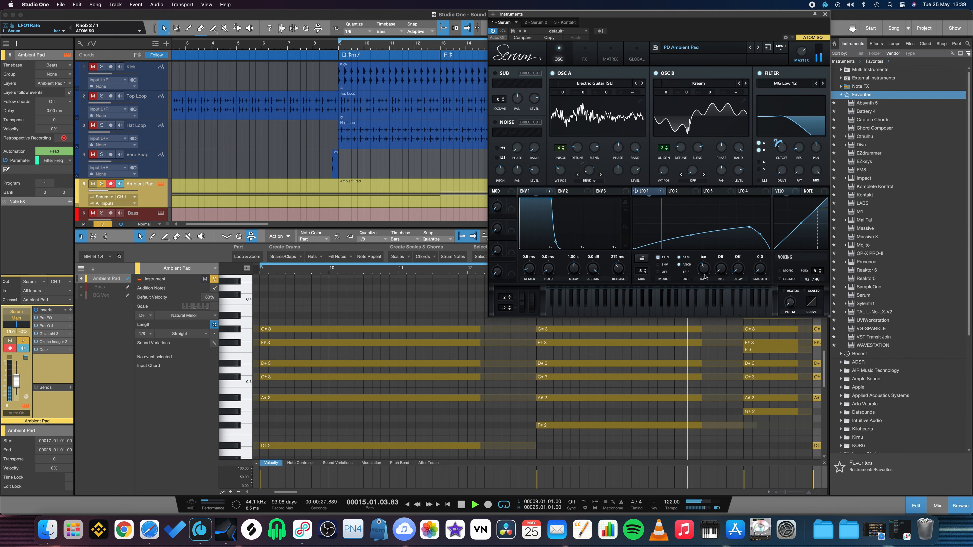
drag(706, 273, 705, 275)
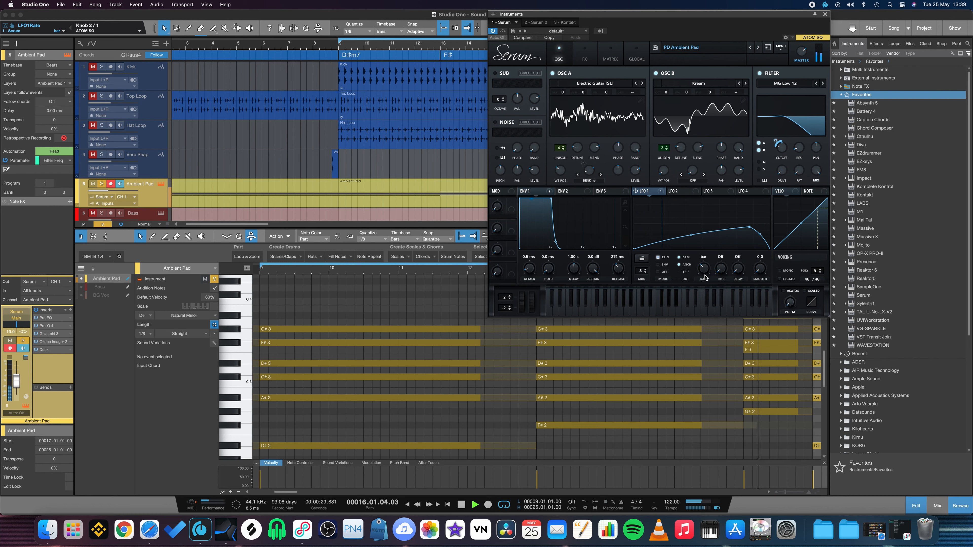
click(659, 265)
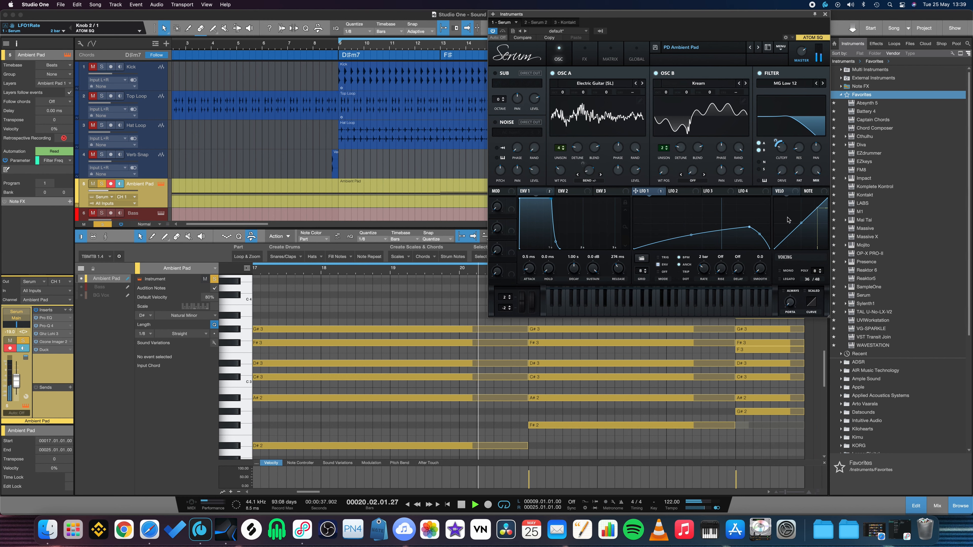
key(space)
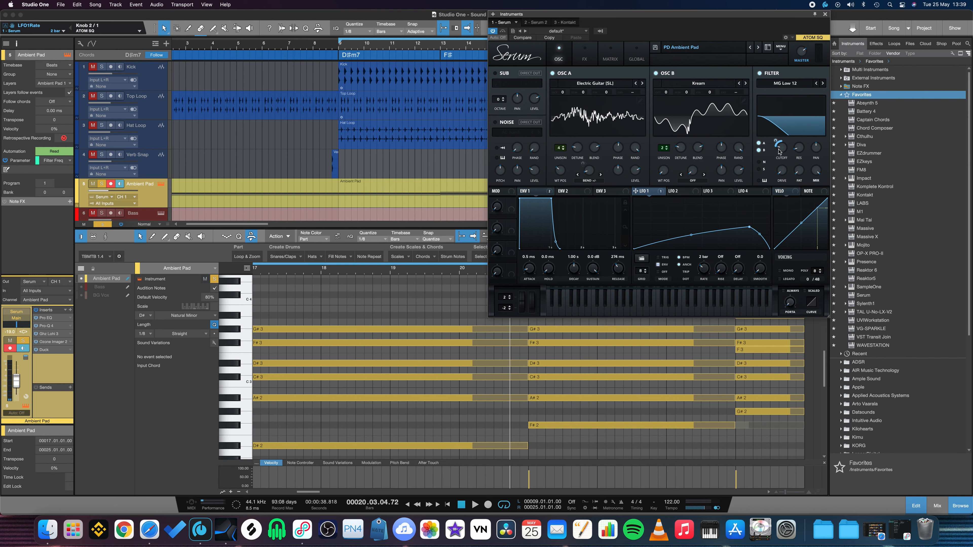
Audition LFO 1's modulation amount on the filter cutoff and leave it at about 35.
drag(775, 142, 776, 132)
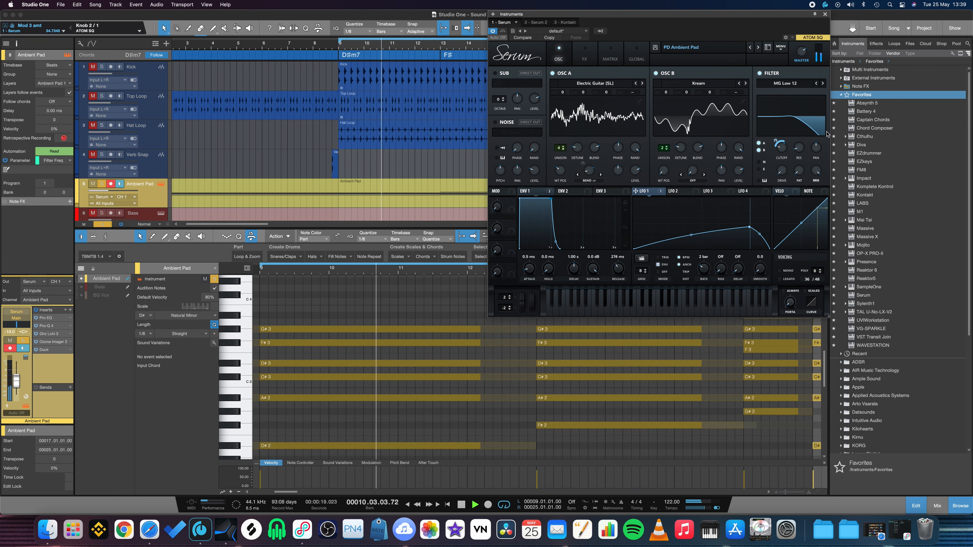
key(space)
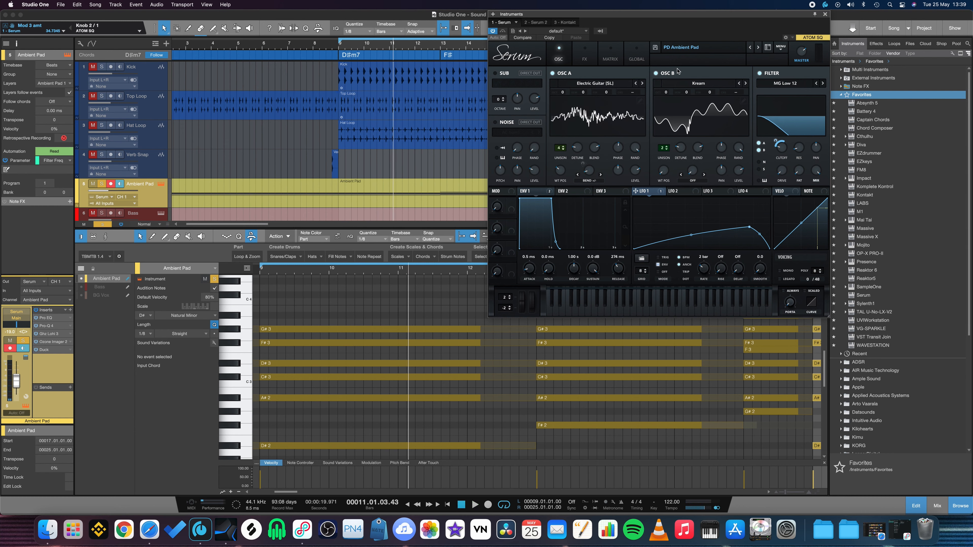
Open the synth's effects and examine the chorus and delay, toggling each off and on and checking the delay's mix.
click(583, 55)
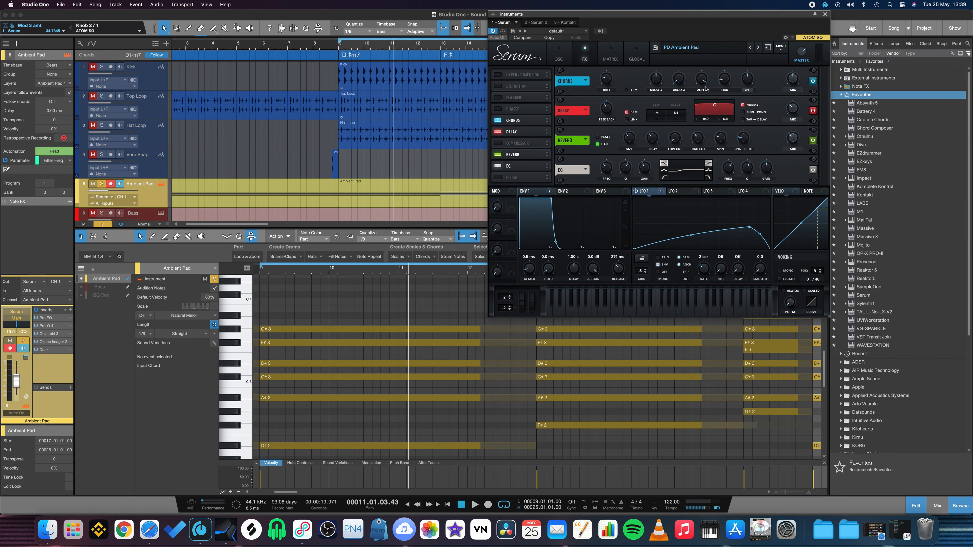
click(498, 120)
click(498, 121)
click(499, 132)
click(499, 132)
click(794, 113)
Examine the reverb and EQ, toggling each off and on and checking the reverb's mix and the EQ's low gain.
click(497, 156)
click(497, 156)
click(794, 138)
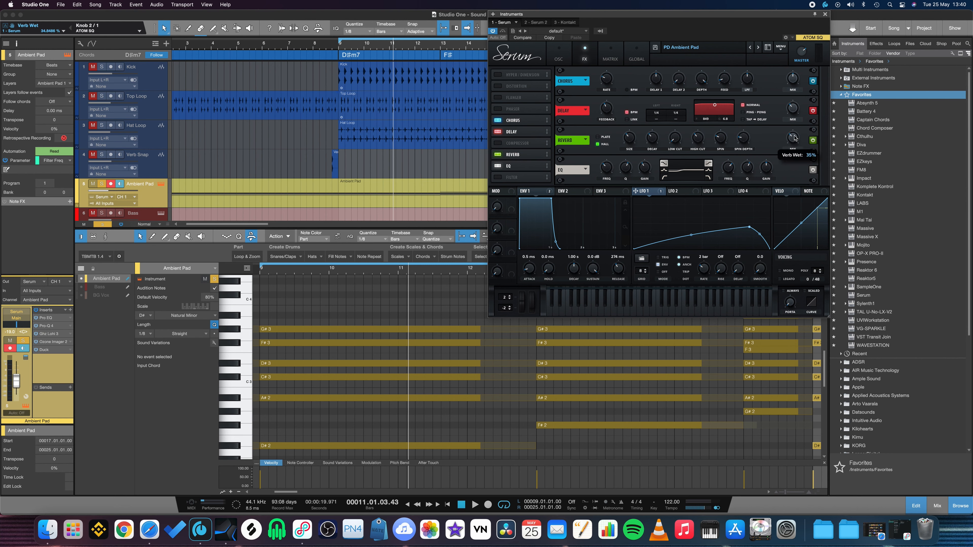
click(497, 166)
click(498, 166)
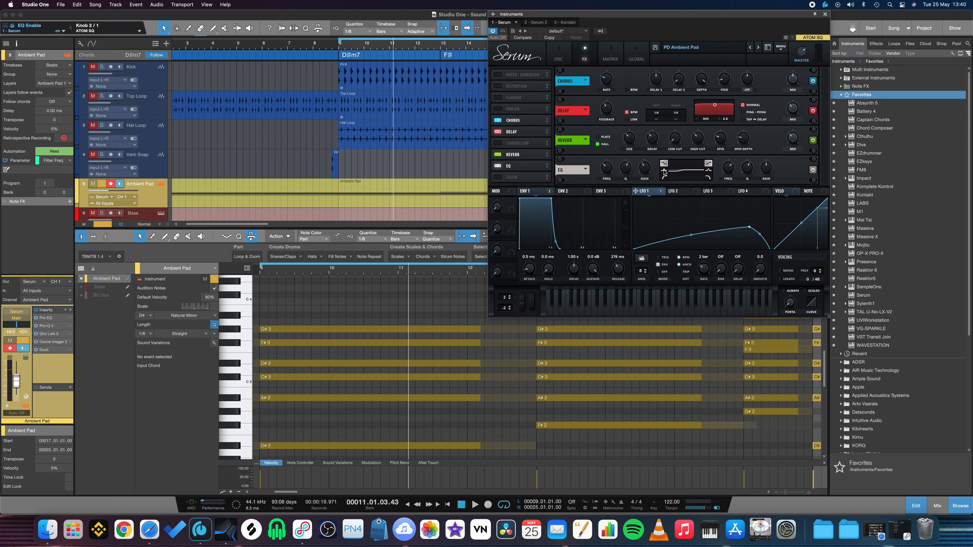
click(645, 171)
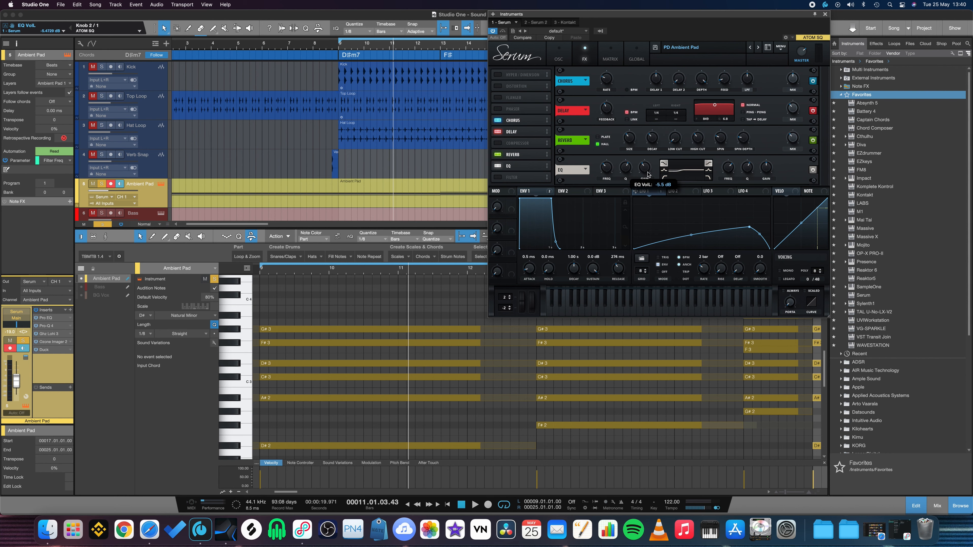
Switch off the EQ, reverb, delay and chorus, and play the pad without effects.
click(498, 166)
click(498, 154)
click(498, 131)
click(498, 120)
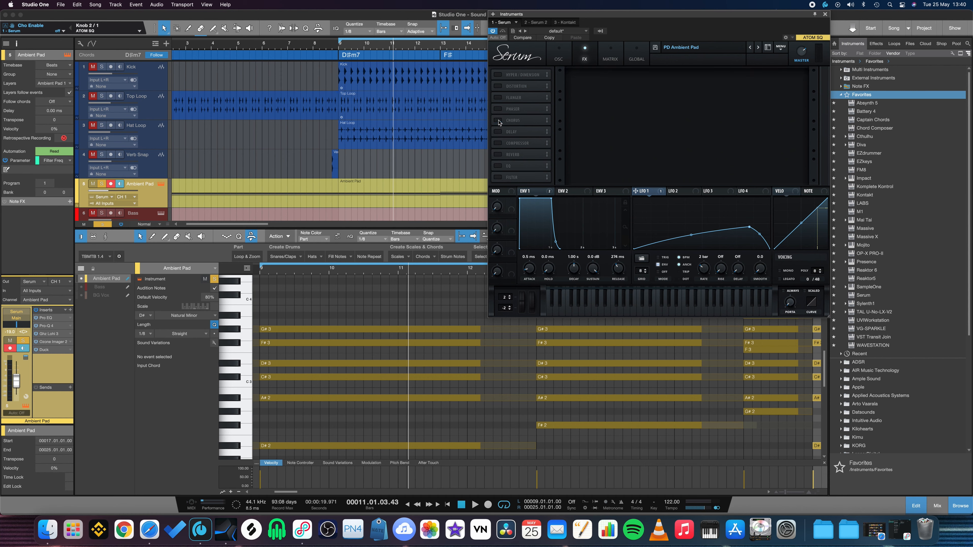
key(space)
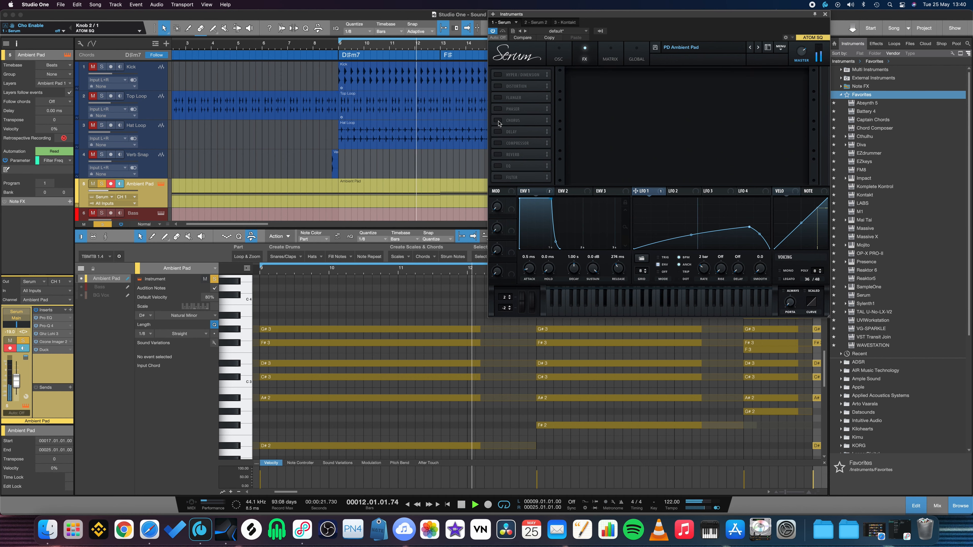
Switch the chorus back on during playback, check its mix, and switch the delay back on.
click(498, 120)
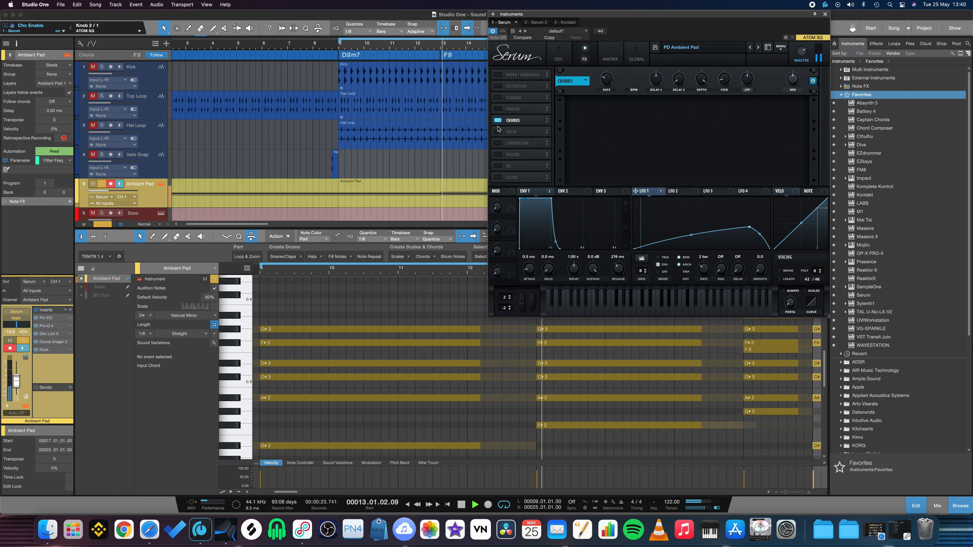
click(794, 83)
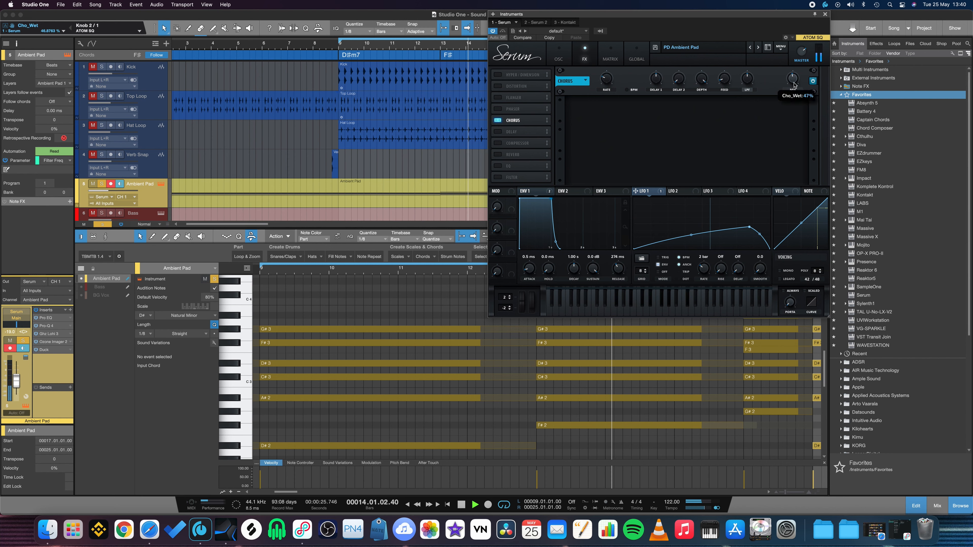
drag(795, 85, 794, 91)
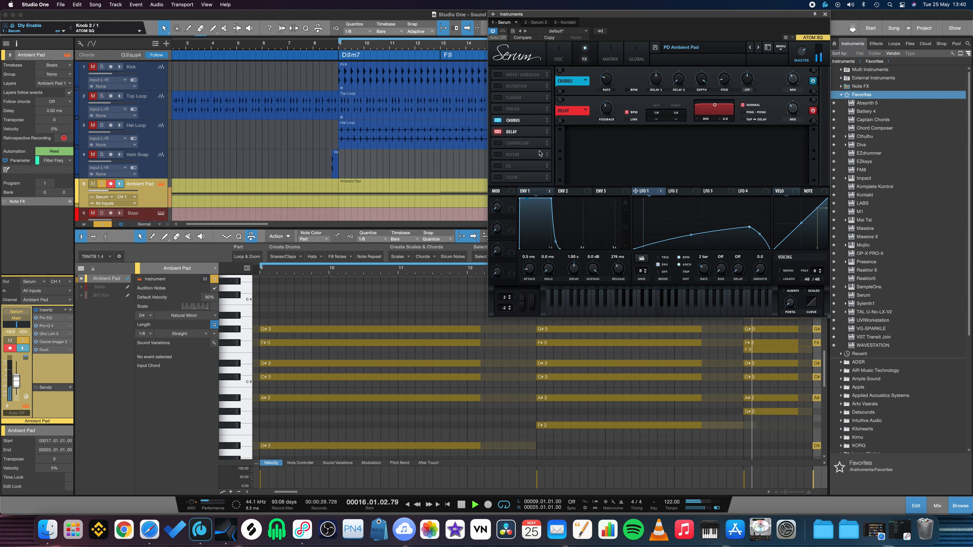
Switch the reverb and EQ back on, return to the oscillator view and stop playback.
click(498, 156)
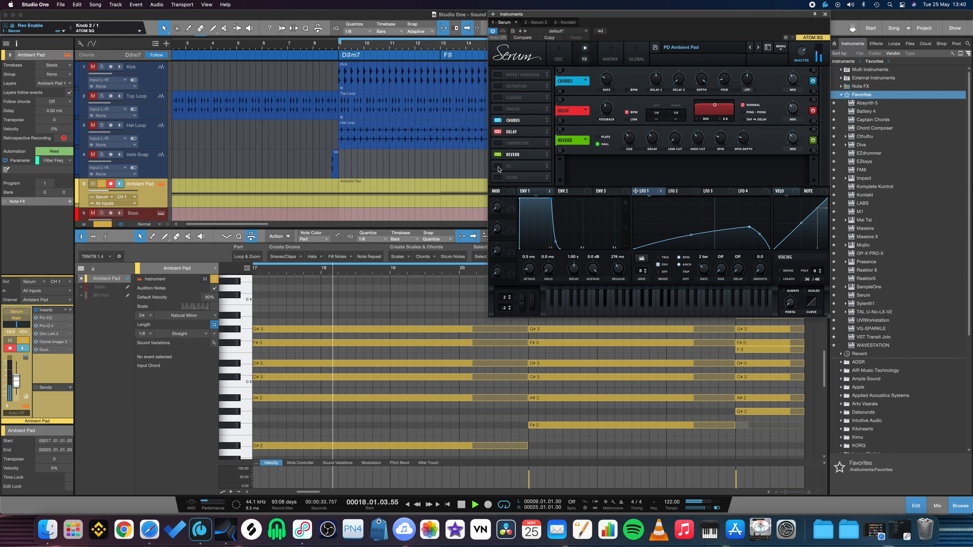
click(499, 167)
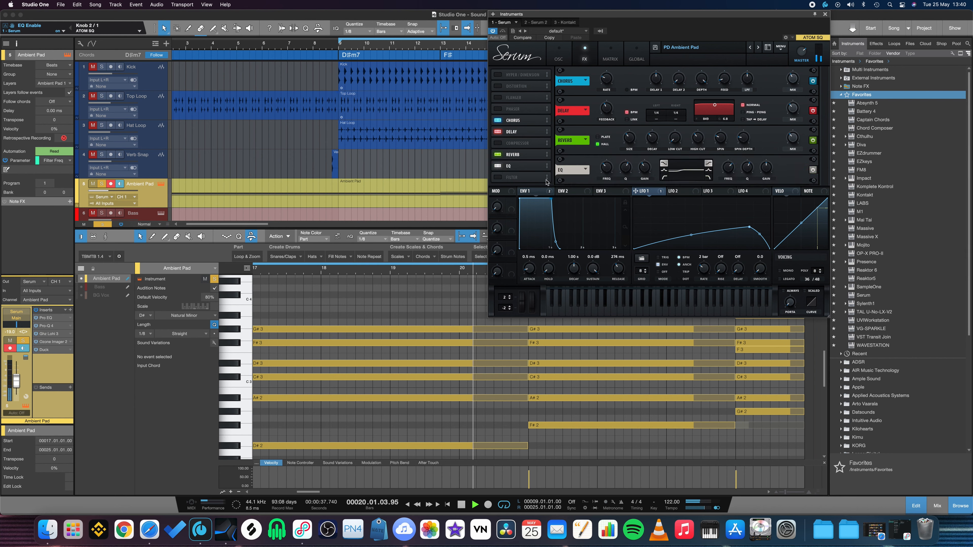
click(559, 55)
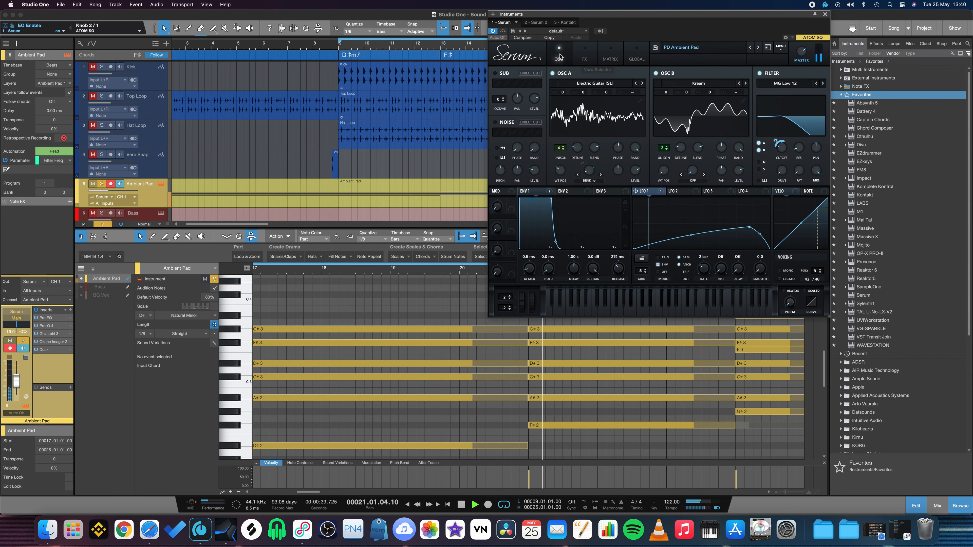
key(space)
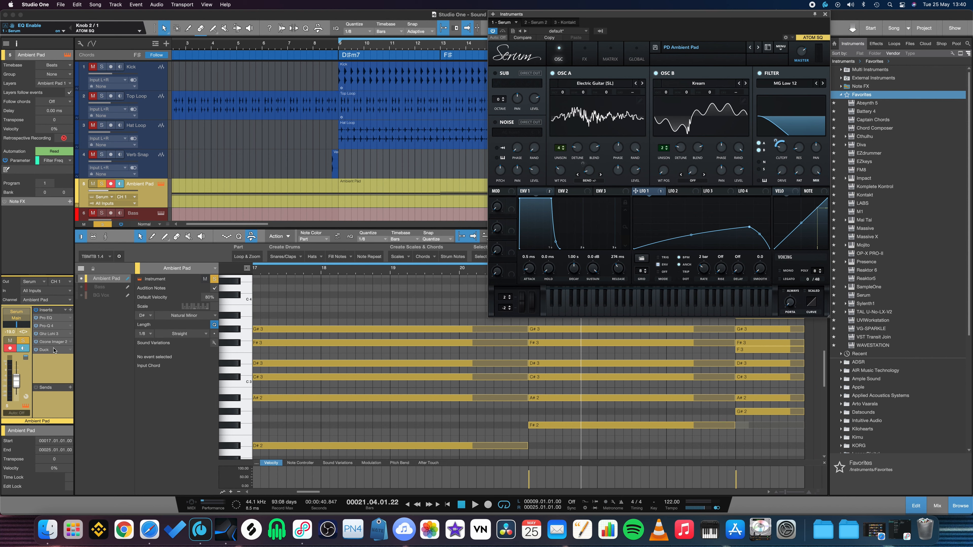
Examine the Pro EQ and Pro-Q 4 inserts on the Ambient Pad channel, and open the Ghz Lohi 3 insert.
click(43, 318)
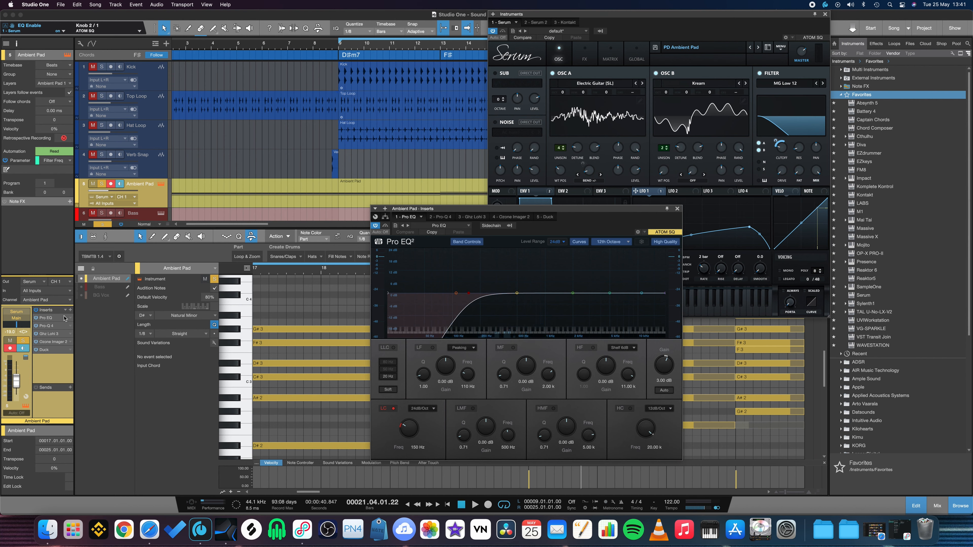
click(45, 326)
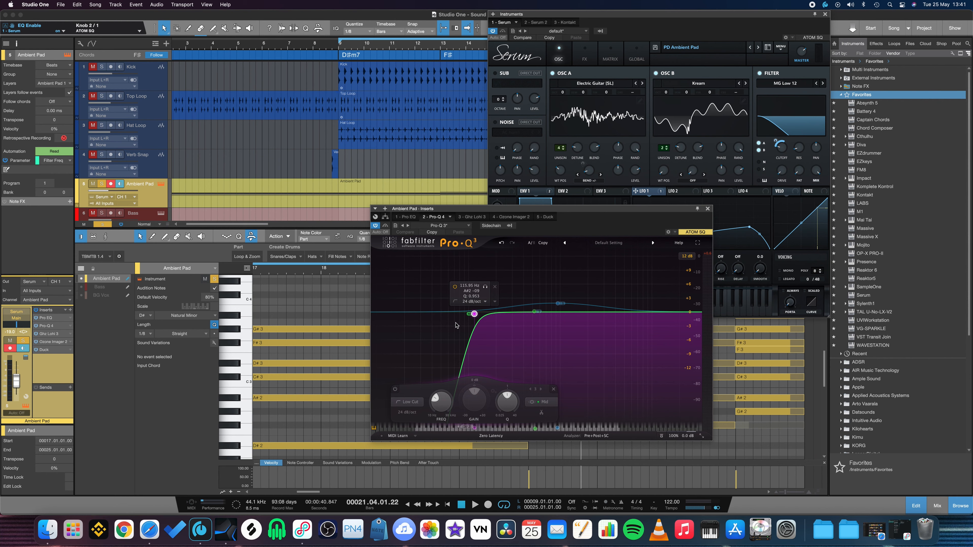
mouse_move(561, 303)
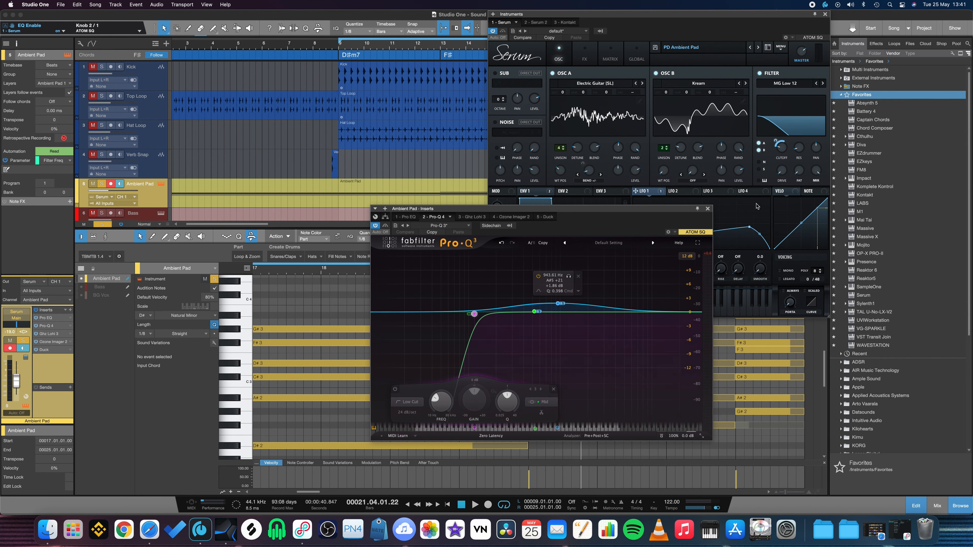
click(707, 208)
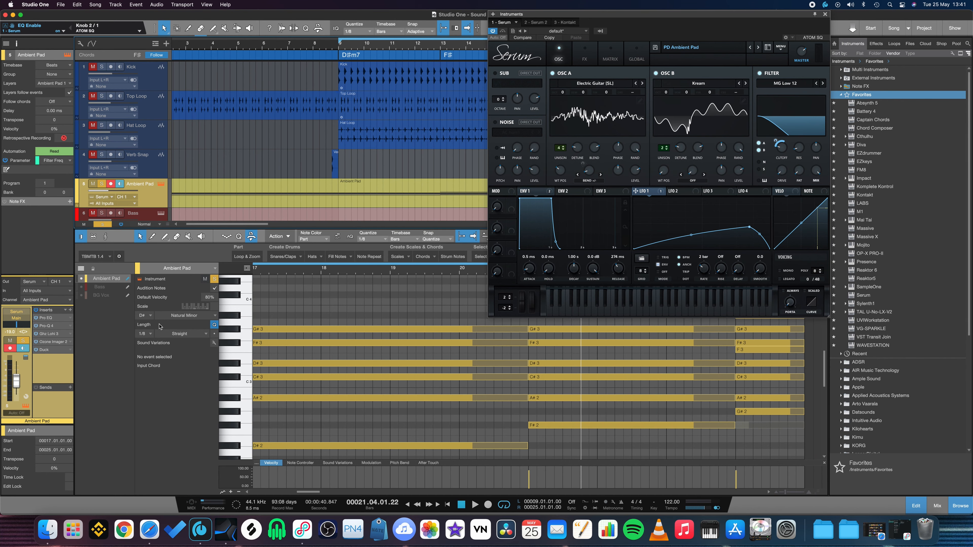
click(52, 335)
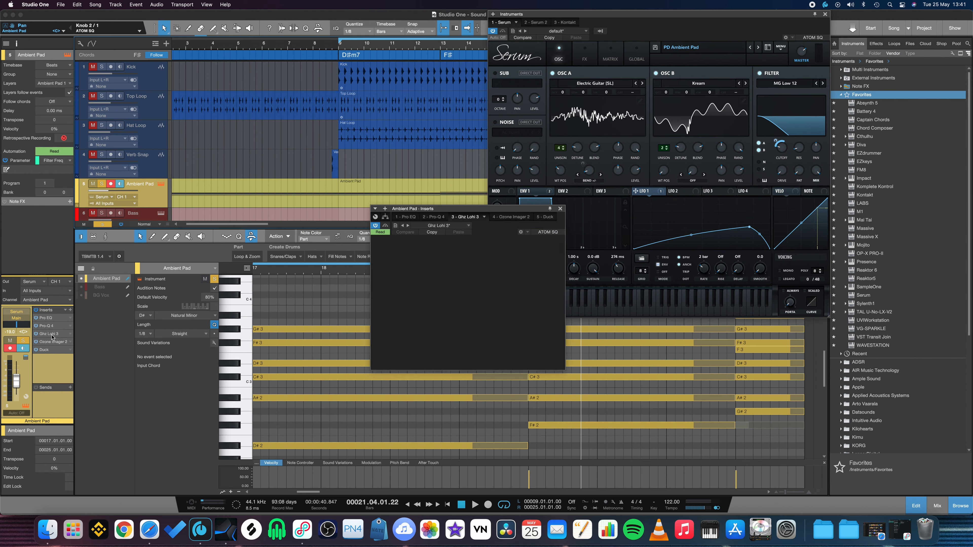
Close the Ghz Lohi 3 insert and check the Duck insert on the Ambient Pad channel.
click(560, 209)
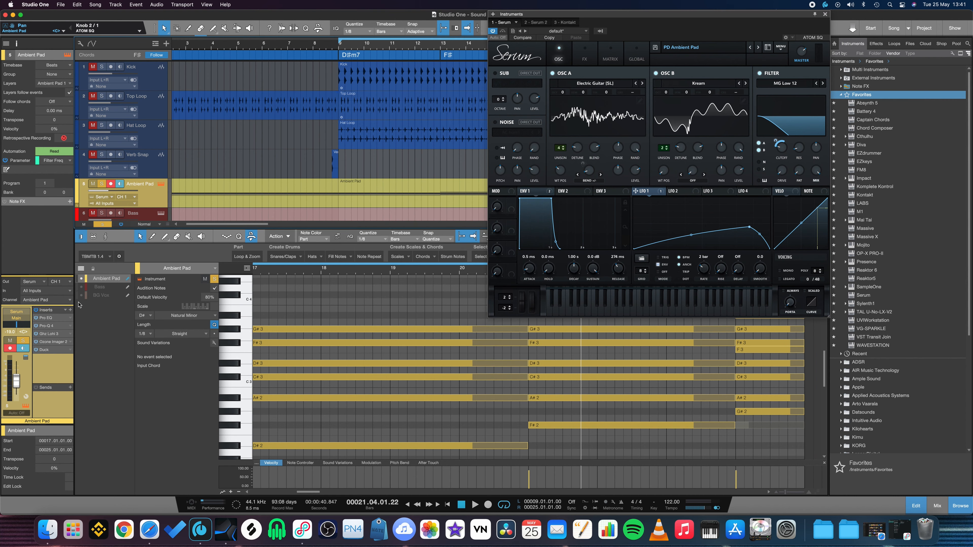
click(45, 350)
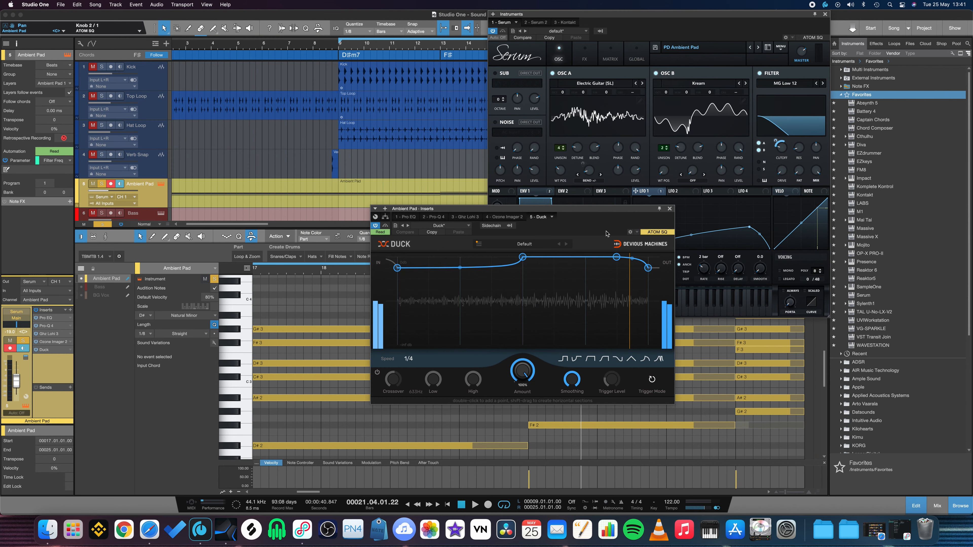
click(669, 210)
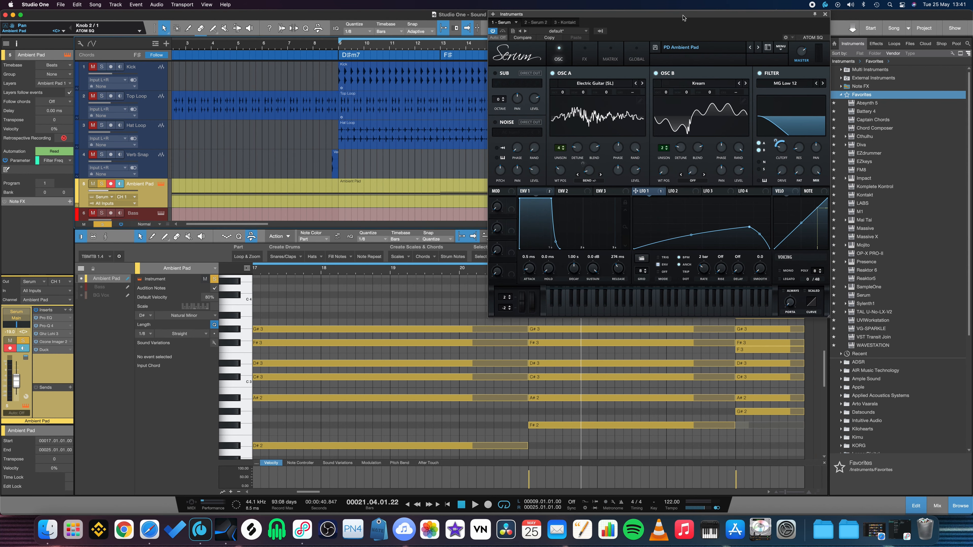
Close the Serum window and the note editor so that only the arrangement is shown.
drag(684, 18, 534, 44)
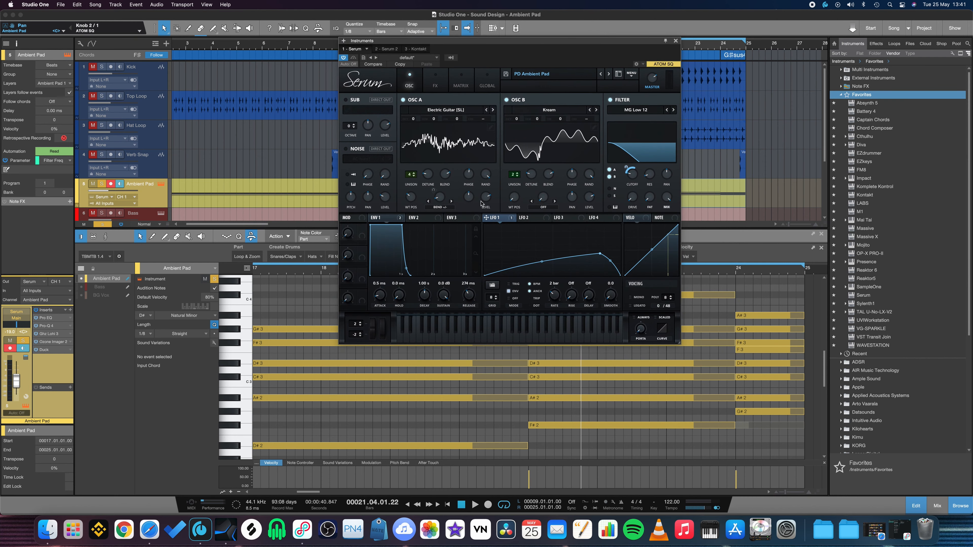
click(676, 41)
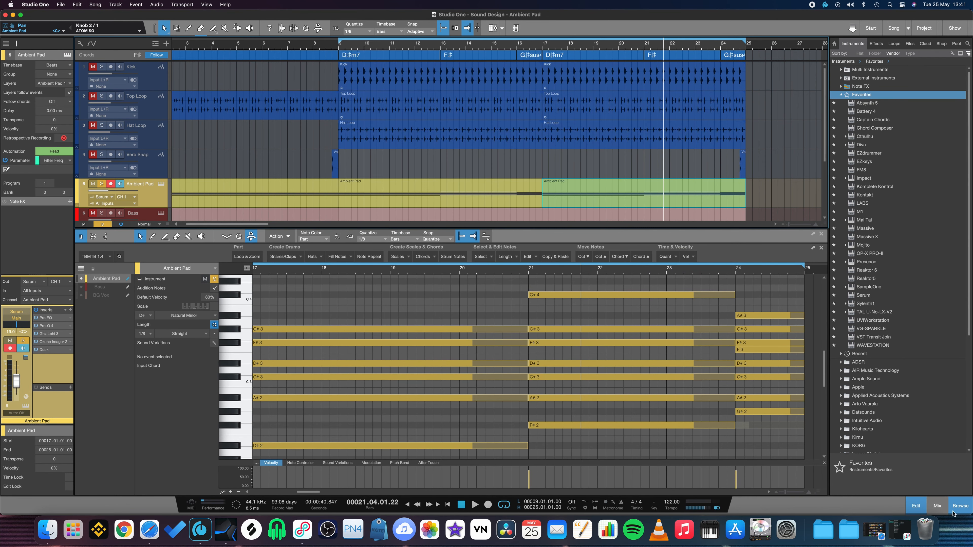
key(F2)
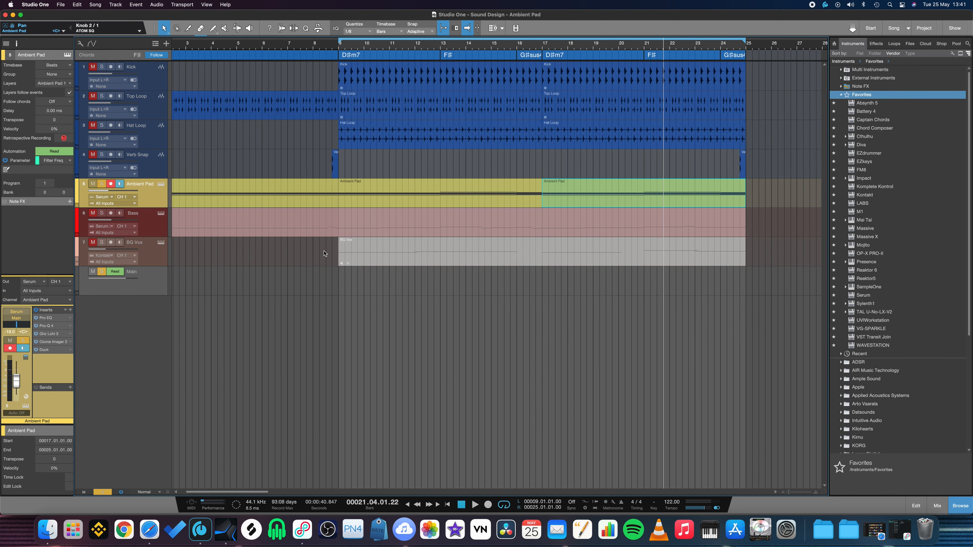
Clear all track solos and play the full arrangement from the start of the song.
click(99, 492)
scroll(184, 45, left, 3)
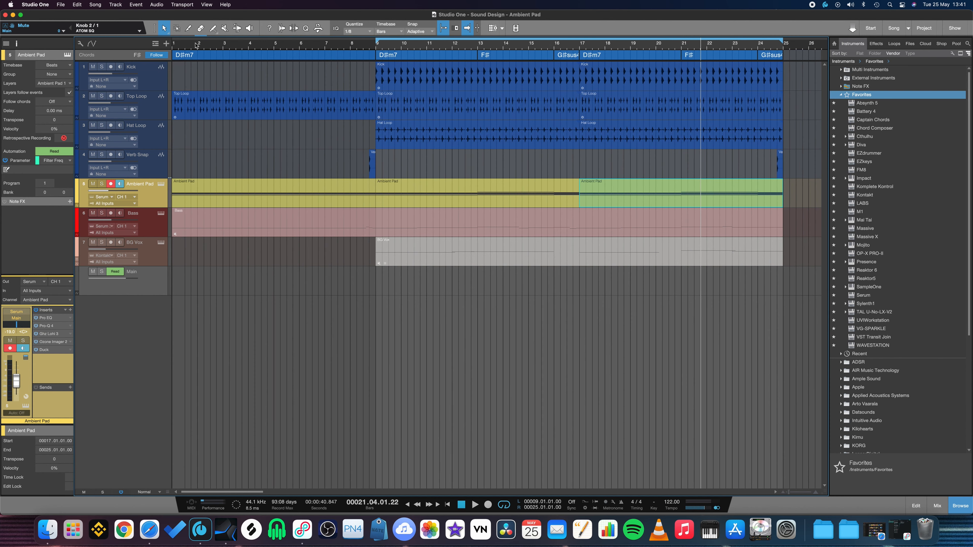
key(Home)
key(space)
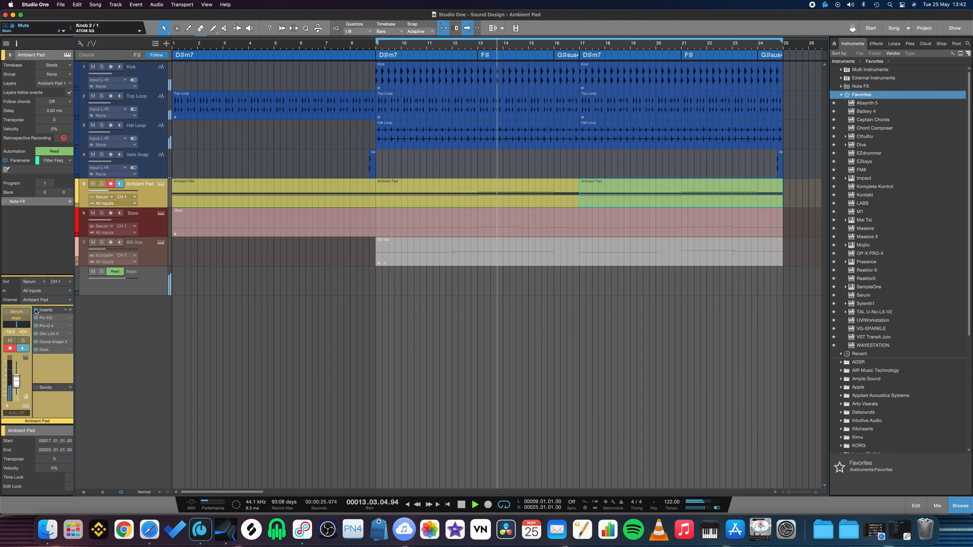
Bypass and re-enable all inserts on the Ambient Pad channel during playback, and stop playback.
click(36, 310)
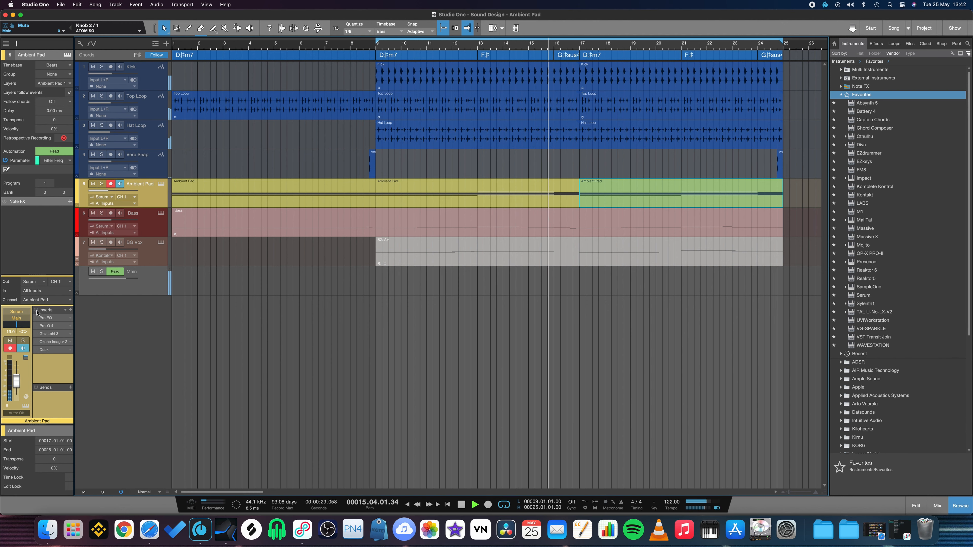
click(36, 311)
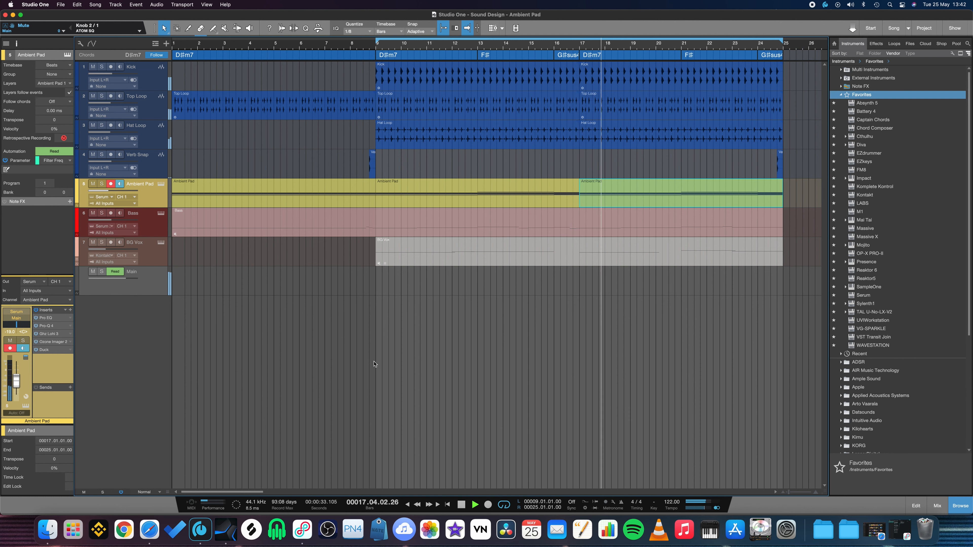
key(space)
Move the playhead to bar 9 and look at the BG Vox track and the Bass track.
click(376, 48)
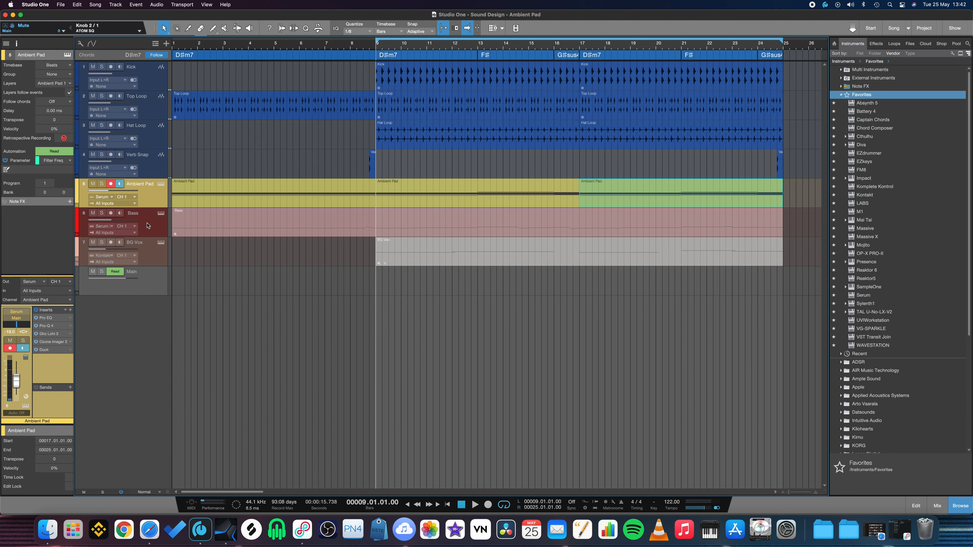
click(151, 253)
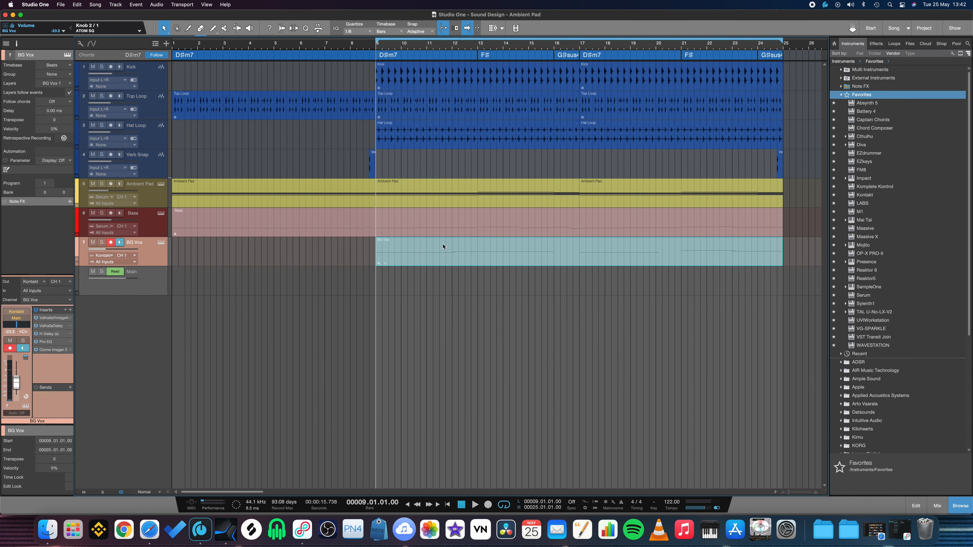
click(391, 225)
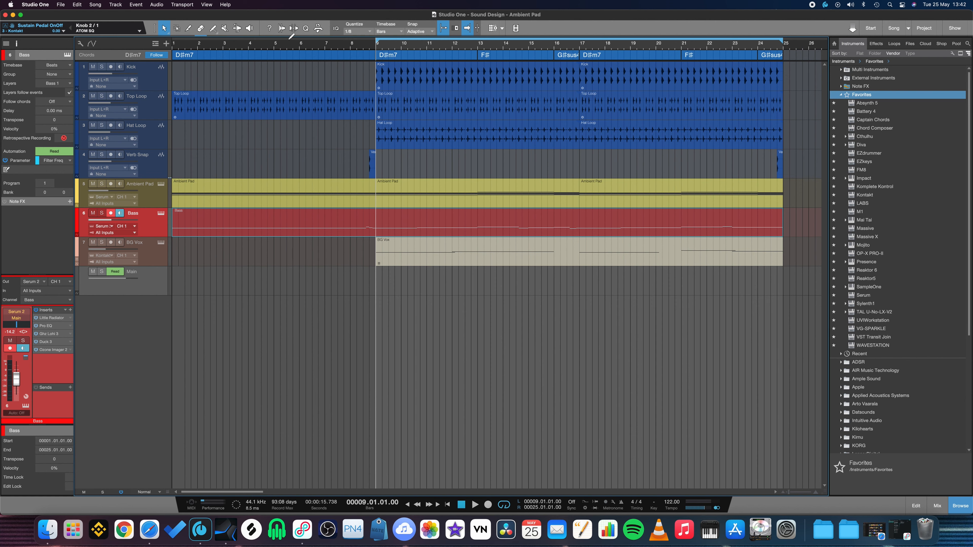
Show the track automation and view the Ambient Pad's Duck Amount envelope, returning its display to Ghz Lohi 3 Filter Freq.
key(a)
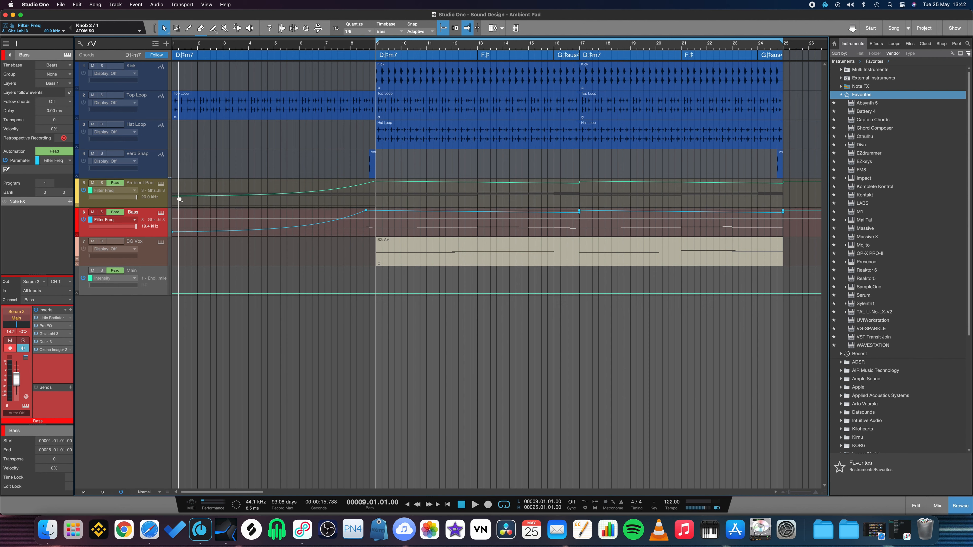
click(122, 192)
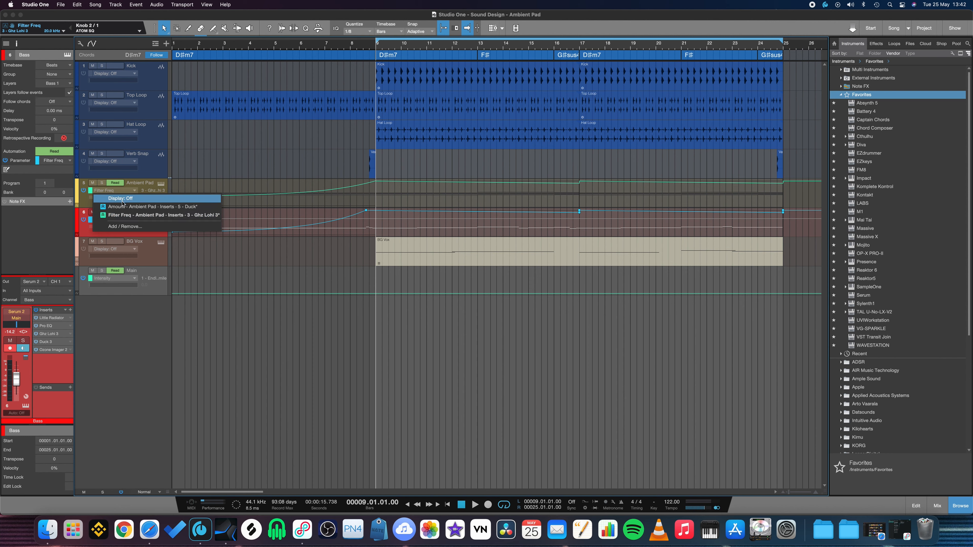
click(127, 208)
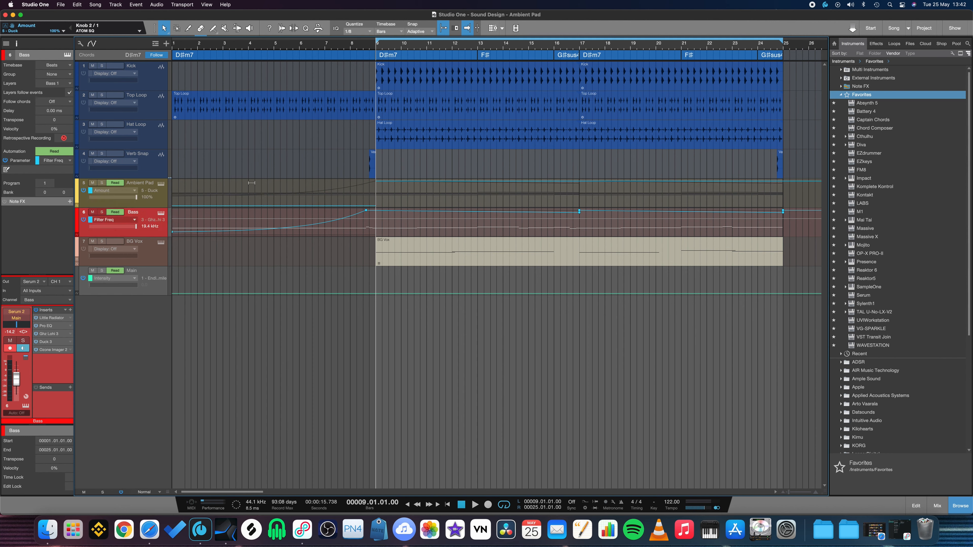
click(113, 192)
click(119, 203)
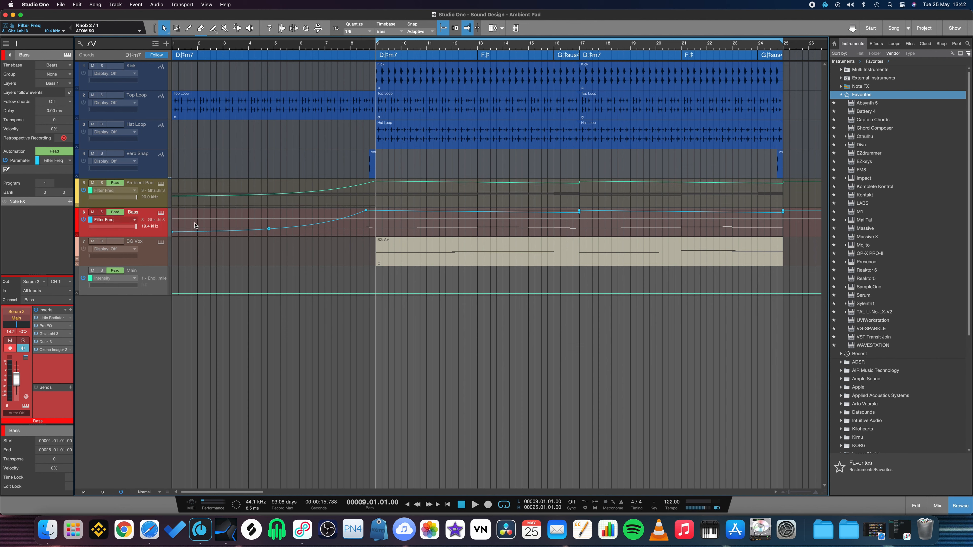
View the Bass track's Duck 3 Amount automation, return to its Filter Freq envelope, and check its Serum instance.
click(129, 222)
click(128, 245)
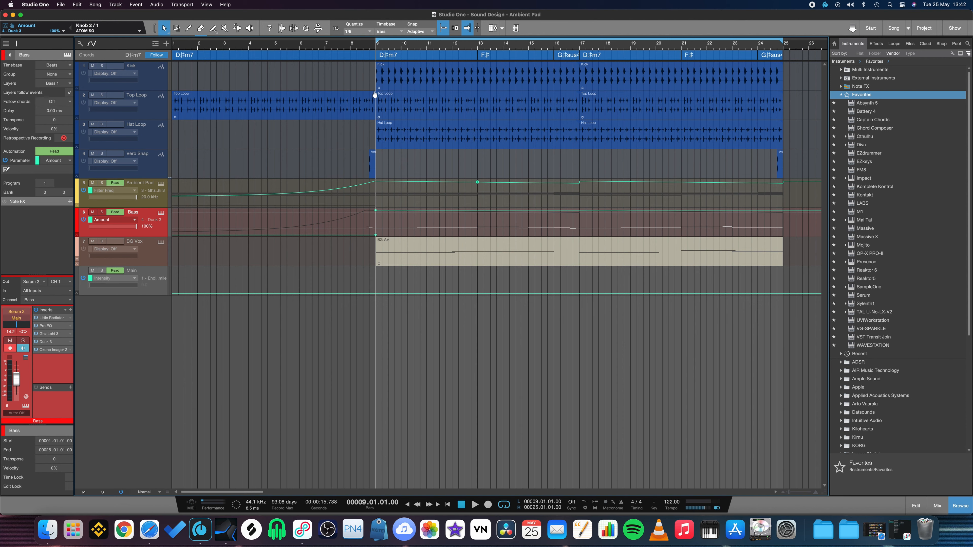
click(124, 220)
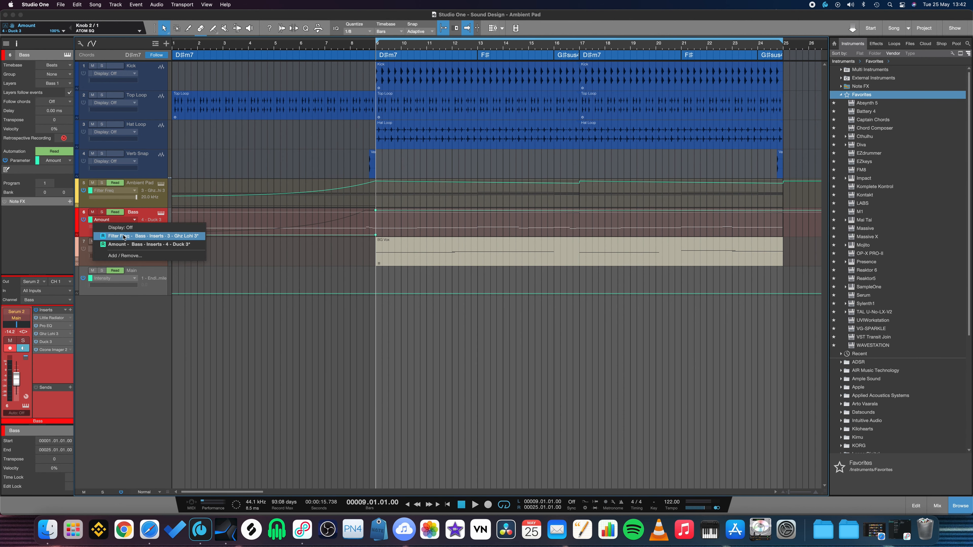
click(138, 237)
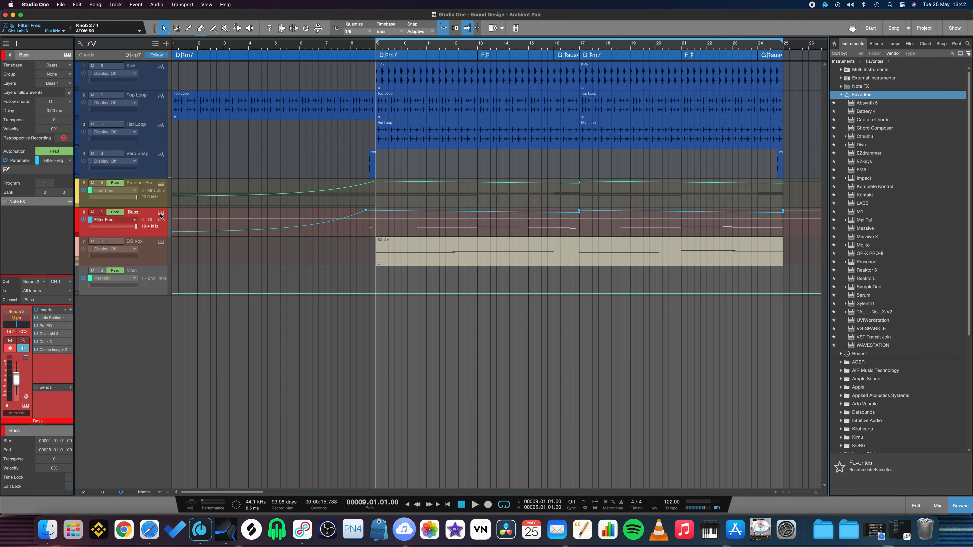
click(161, 214)
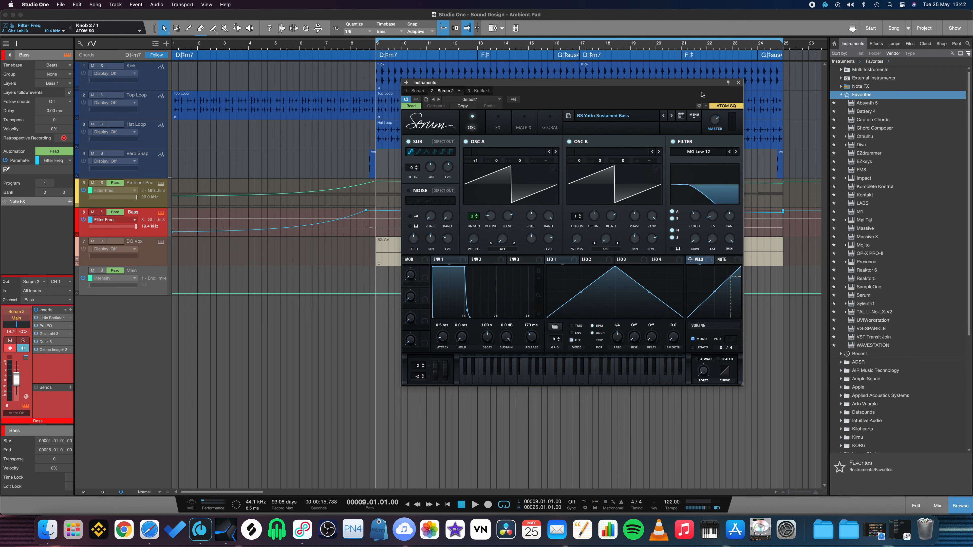
click(738, 82)
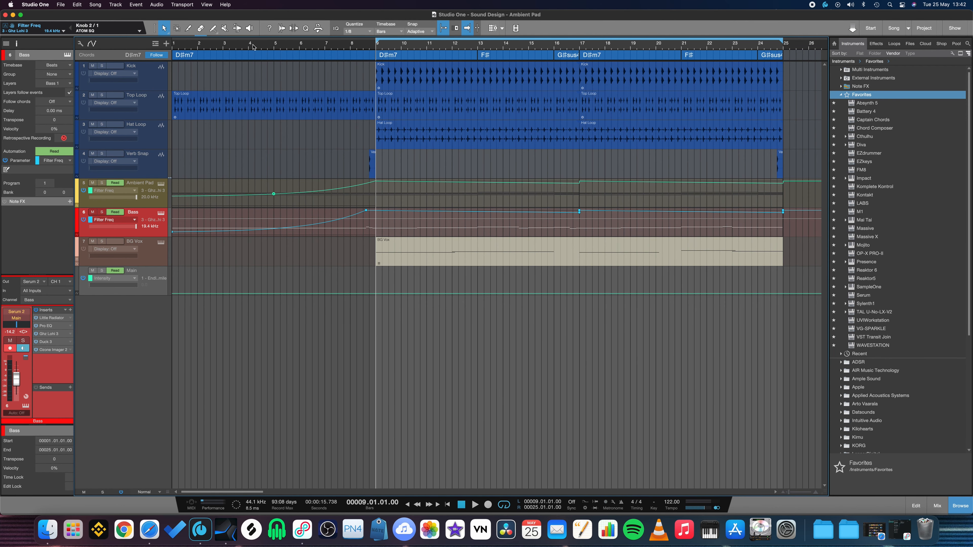
Hide the track automation and play the arrangement from the start of the song.
mouse_move(238, 46)
mouse_down()
mouse_move(270, 39)
mouse_move(225, 50)
mouse_up()
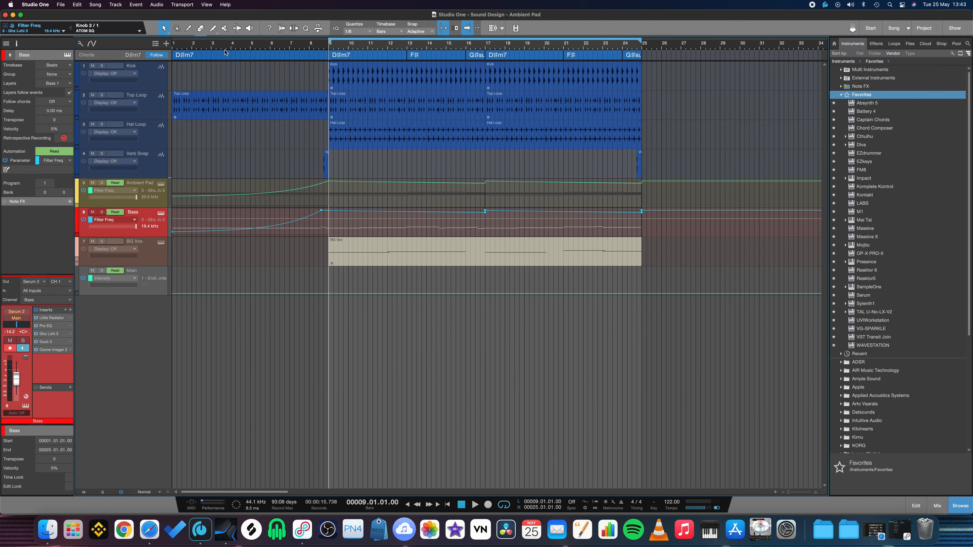
key(Home)
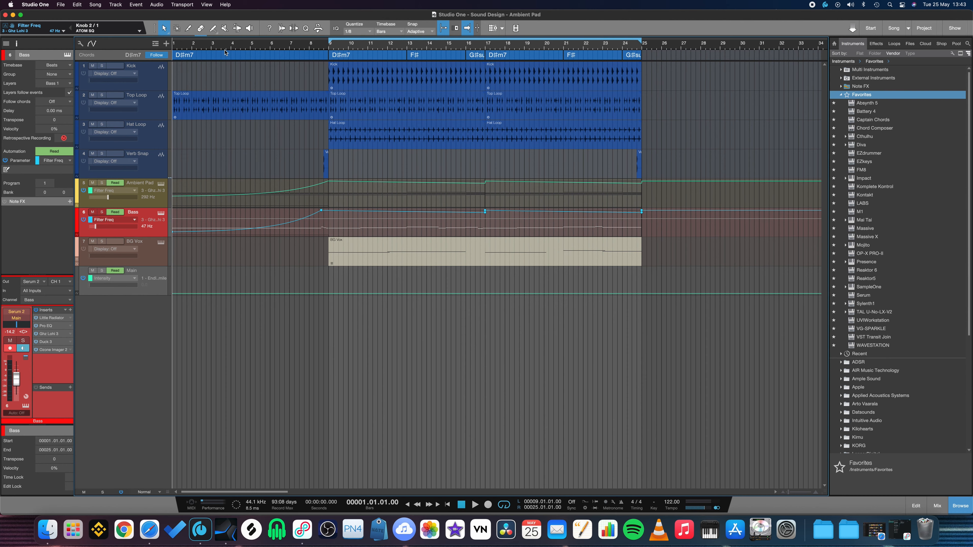
key(a)
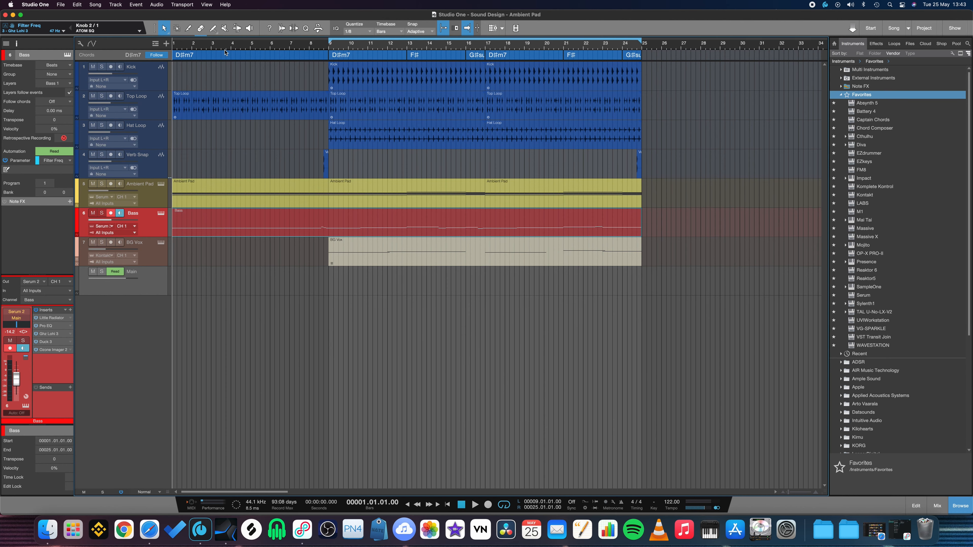
key(space)
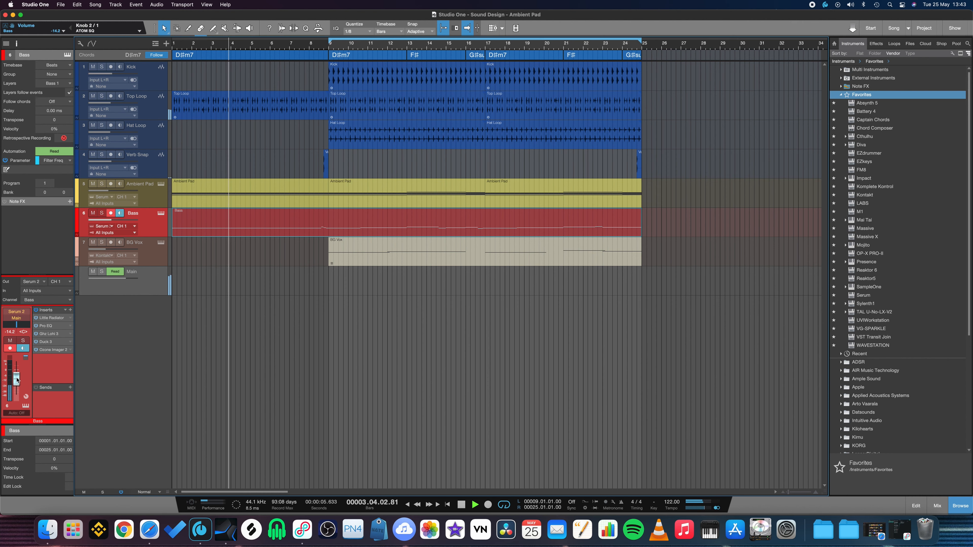
Lower the Bass channel's volume to -16.0 dB during playback, save the song and stop playback.
drag(17, 379, 17, 382)
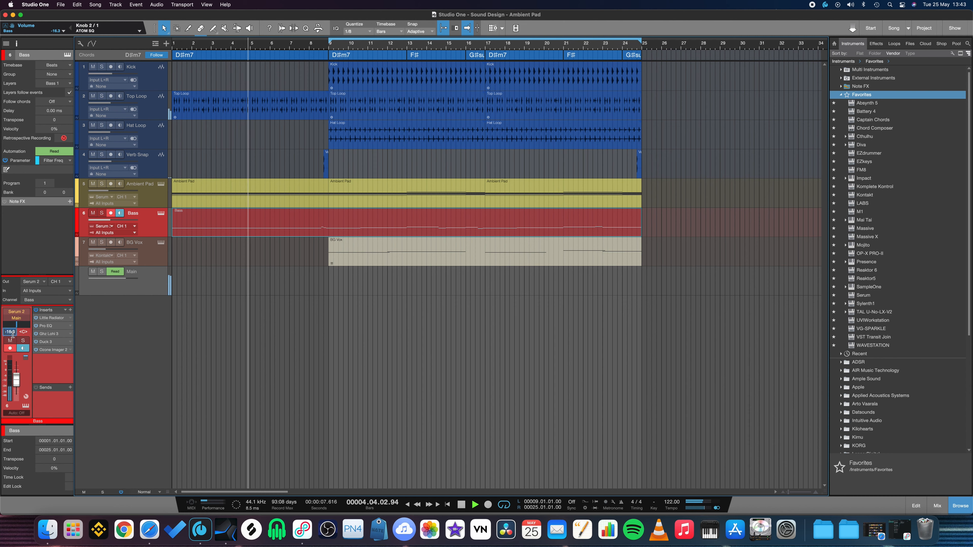
key(super+s)
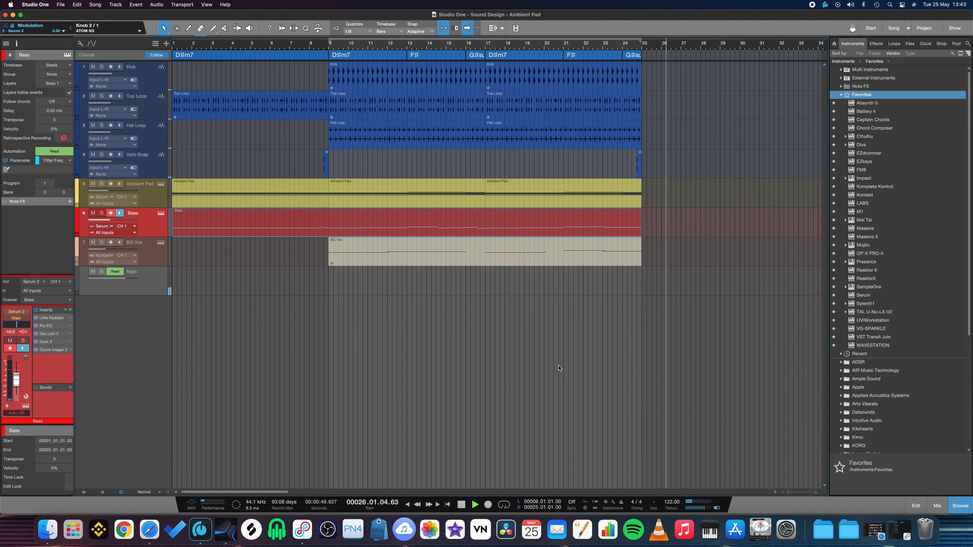
key(space)
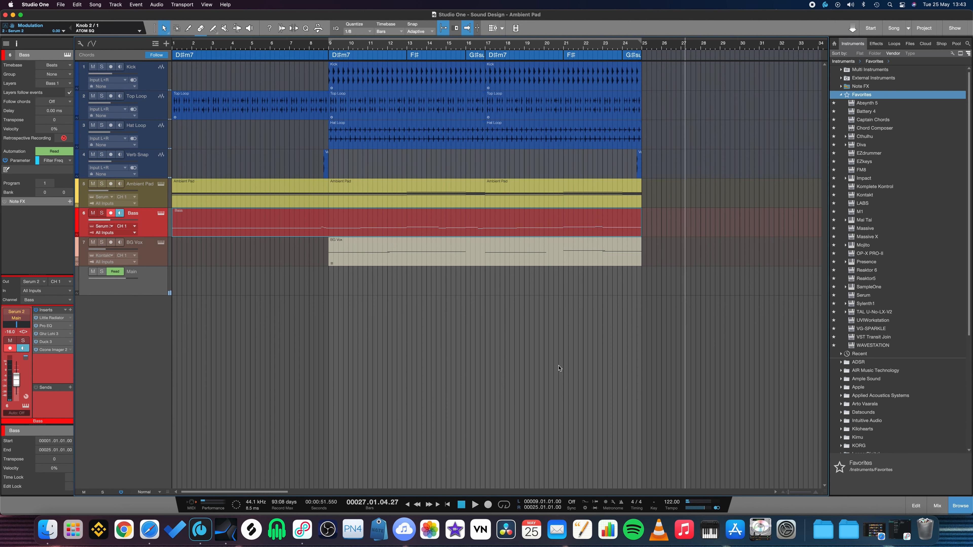
Open the Ambient Pad's Serum instance and reposition its window over the arrangement.
click(161, 185)
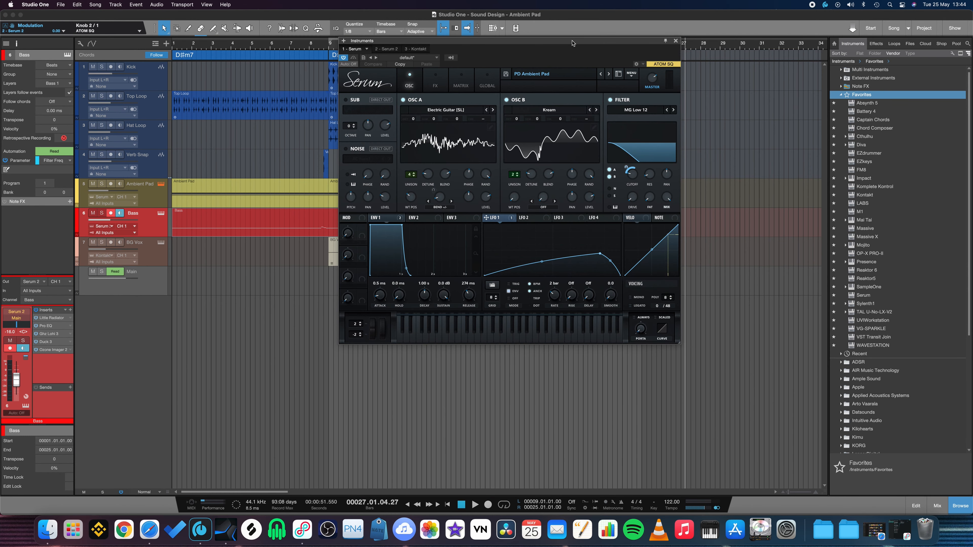
mouse_move(572, 42)
mouse_down()
mouse_move(619, 53)
mouse_move(563, 45)
mouse_up()
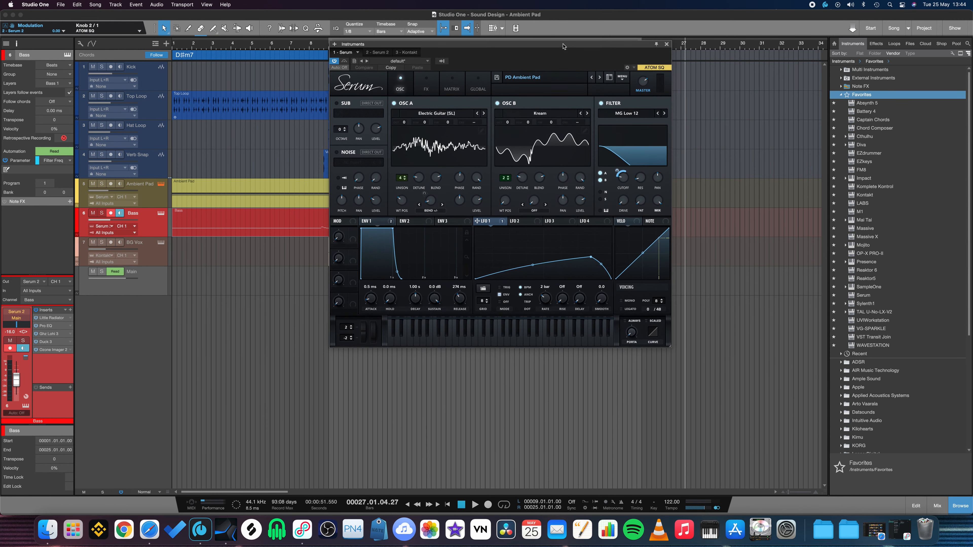